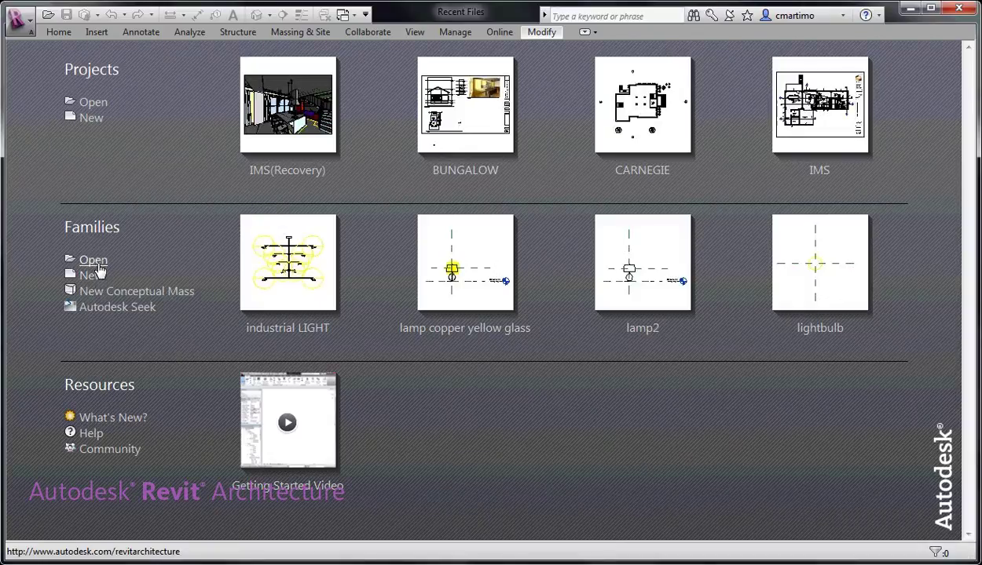
Open the Single-Flush family from the Doors library folder in the Family Editor
left_click(94, 260)
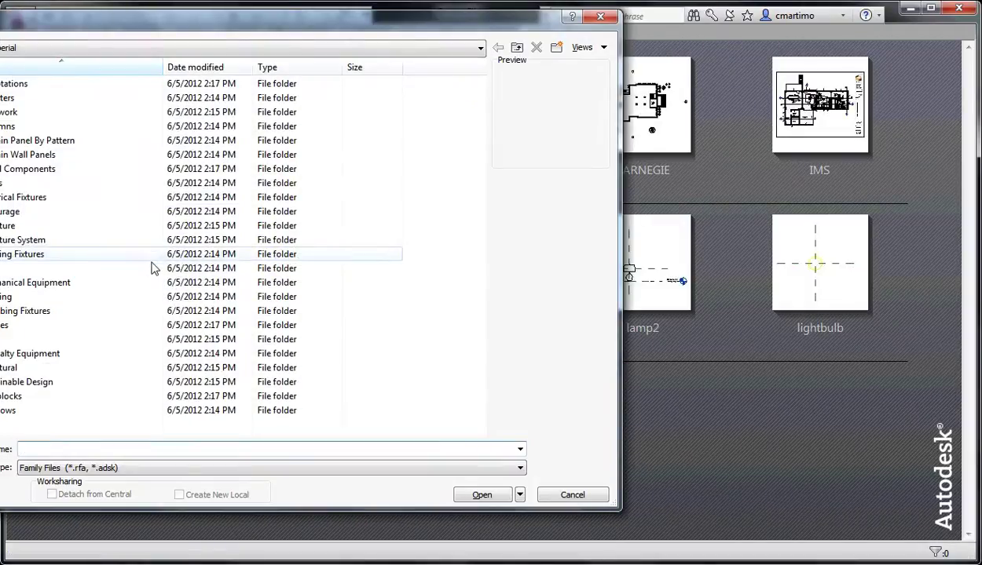
left_click_drag(66, 26, 371, 30)
left_click(296, 189)
double_click(297, 188)
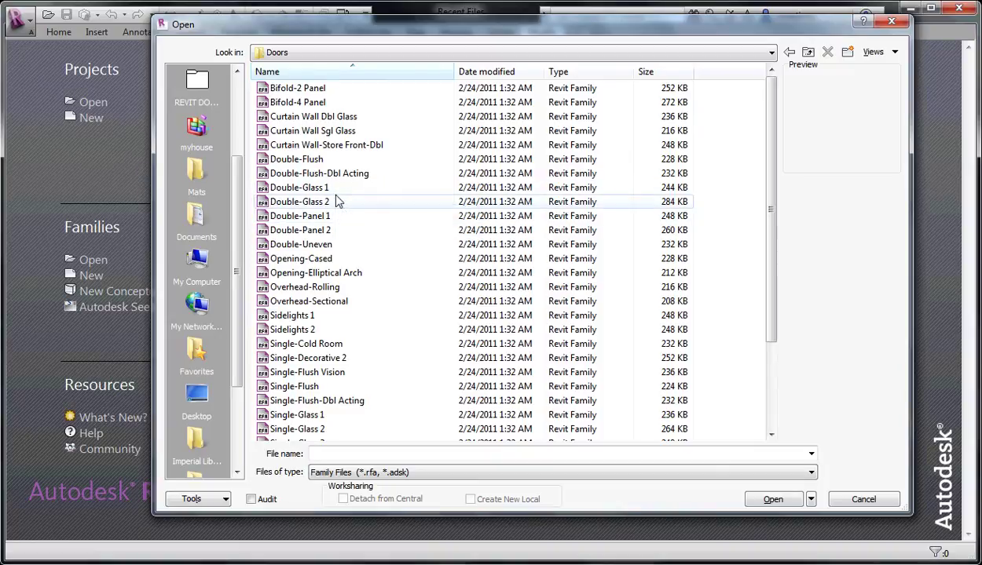
left_click(297, 386)
left_click(756, 496)
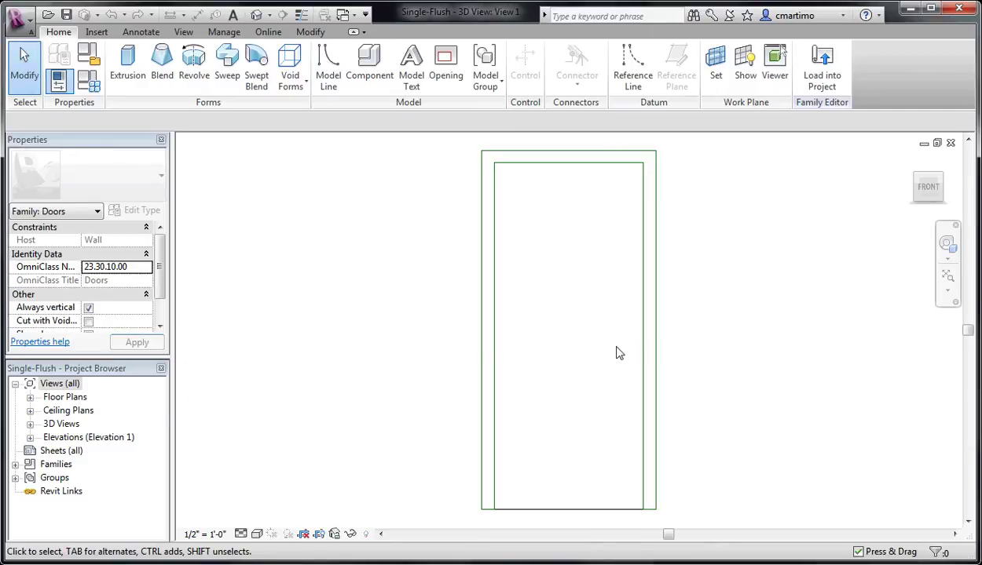
Open the Front elevation and inspect the door's swing lines and head
left_click(29, 397)
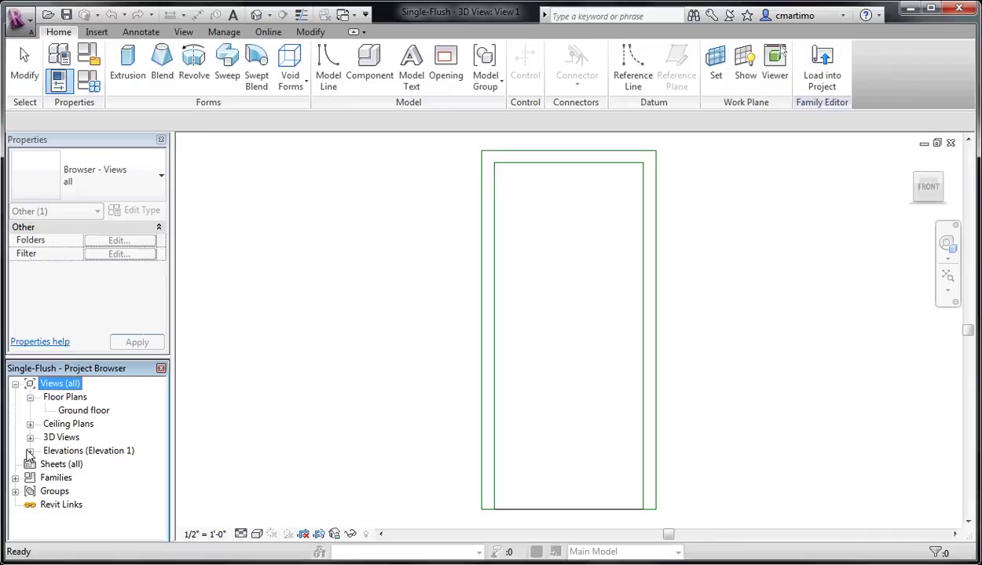
left_click(30, 451)
double_click(69, 477)
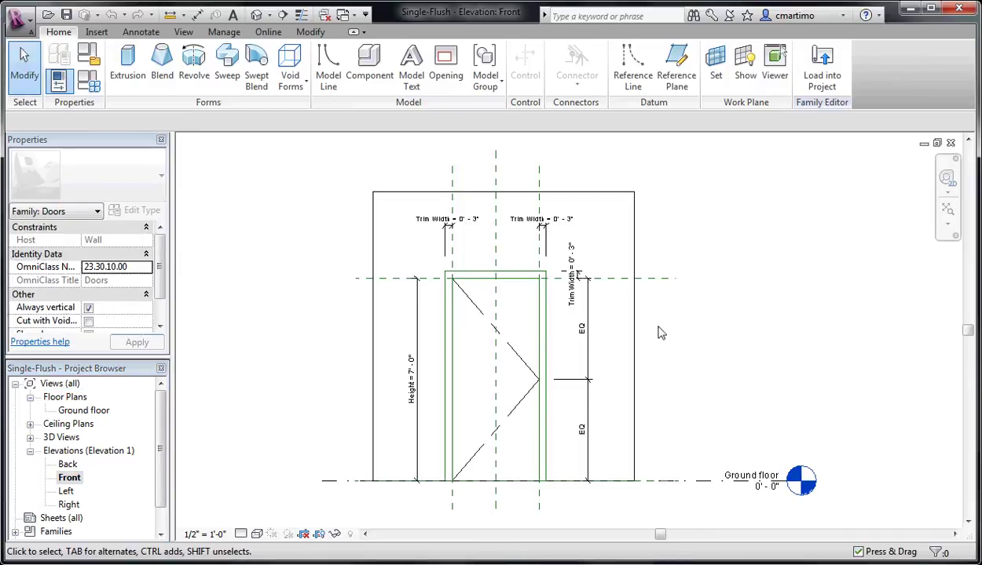
scroll(533, 385, "up", 3)
middle_click_drag(400, 398, 449, 311)
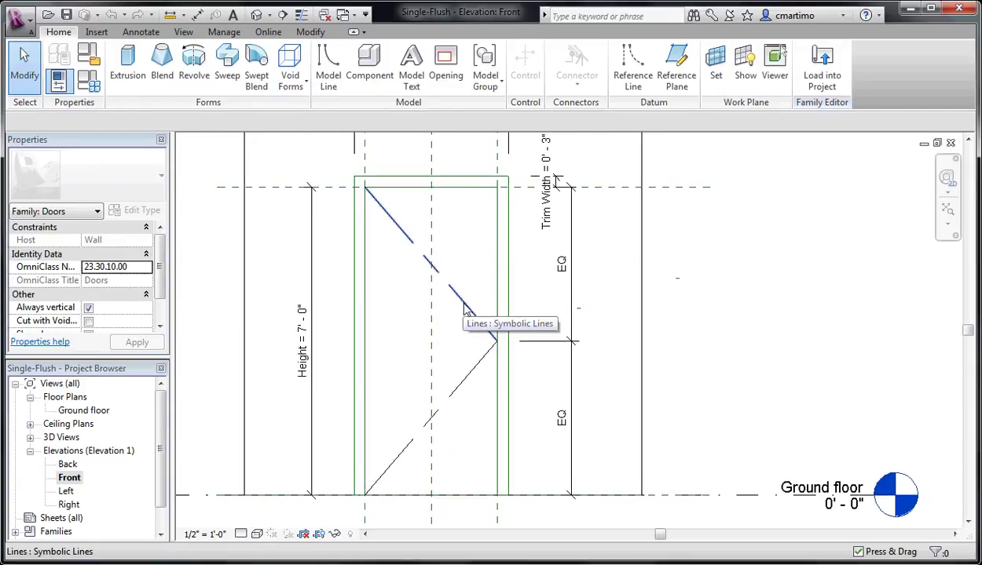
middle_click_drag(463, 330, 462, 365)
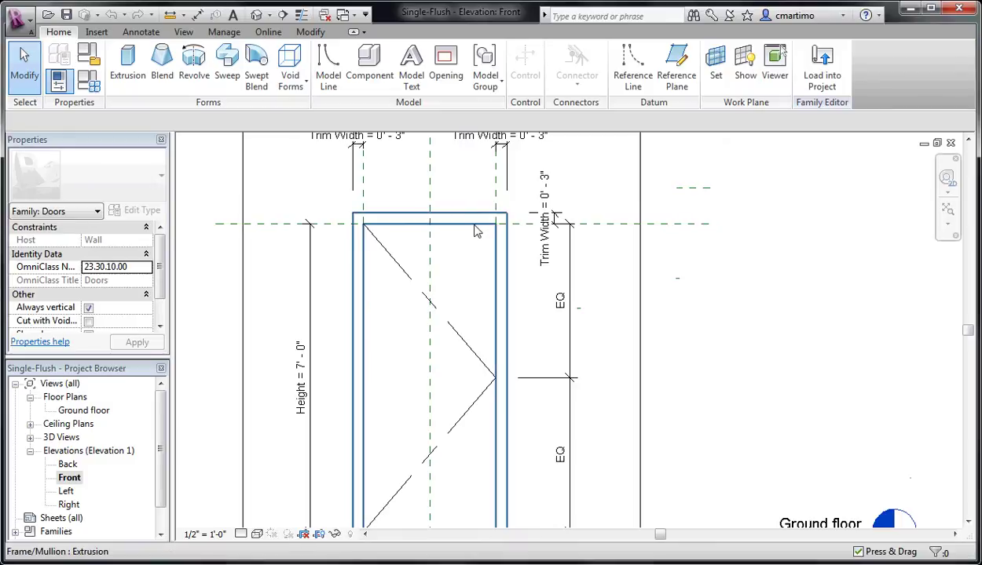
scroll(466, 285, "down", 2)
middle_click_drag(467, 285, 451, 311)
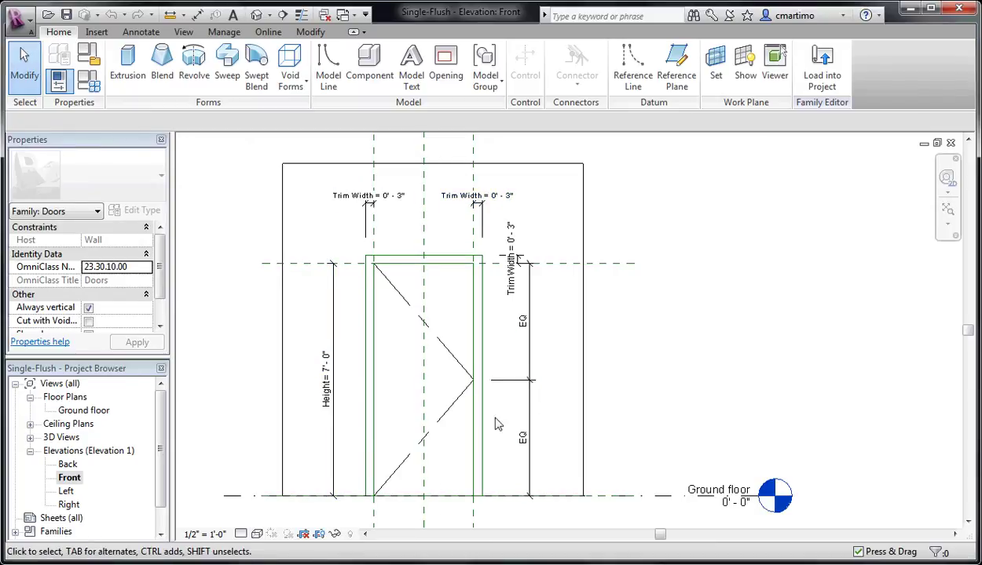
mouse_move(503, 427)
middle_mouse_down()
mouse_move(510, 335)
mouse_move(499, 427)
middle_mouse_up()
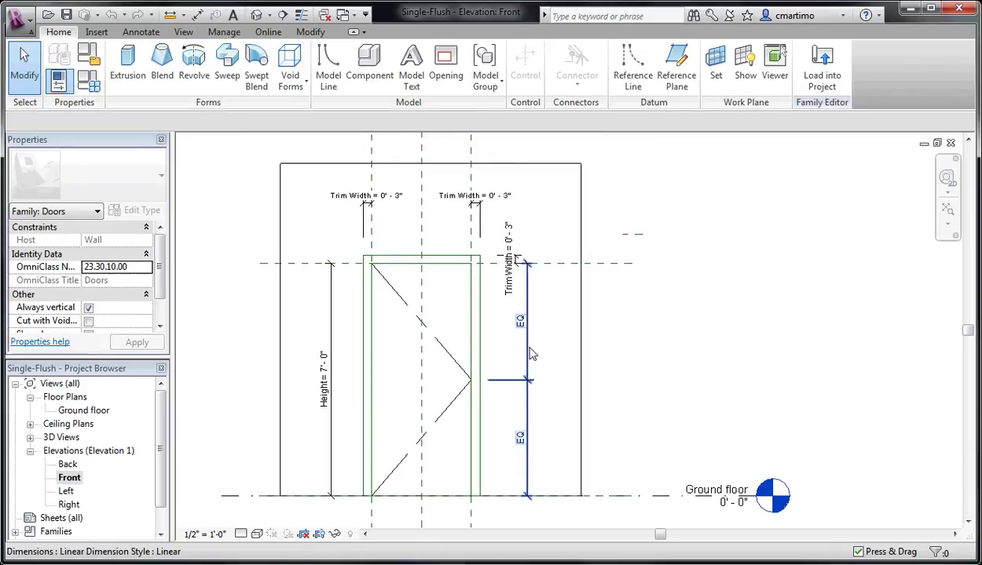
Open the Ground floor plan, zoom onto the door, and select the panel extrusion
double_click(82, 410)
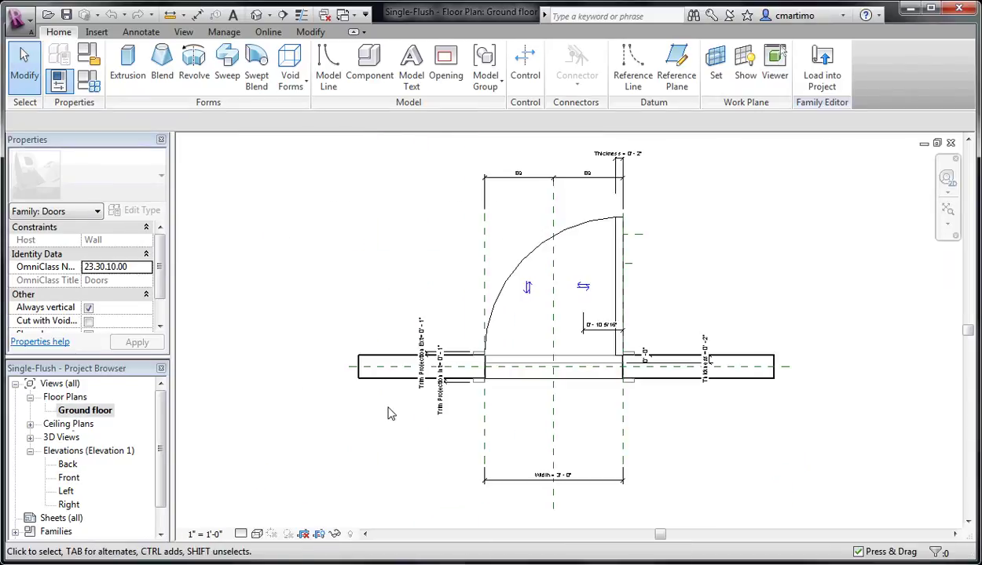
middle_click_drag(631, 412, 552, 390)
scroll(419, 394, "up", 1)
scroll(418, 394, "up", 1)
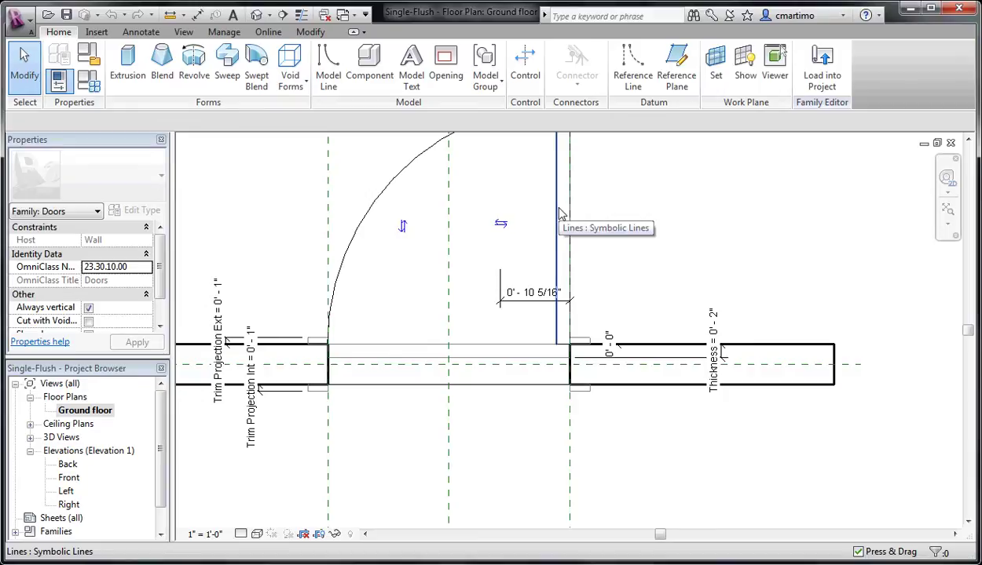
middle_click_drag(423, 318, 326, 290)
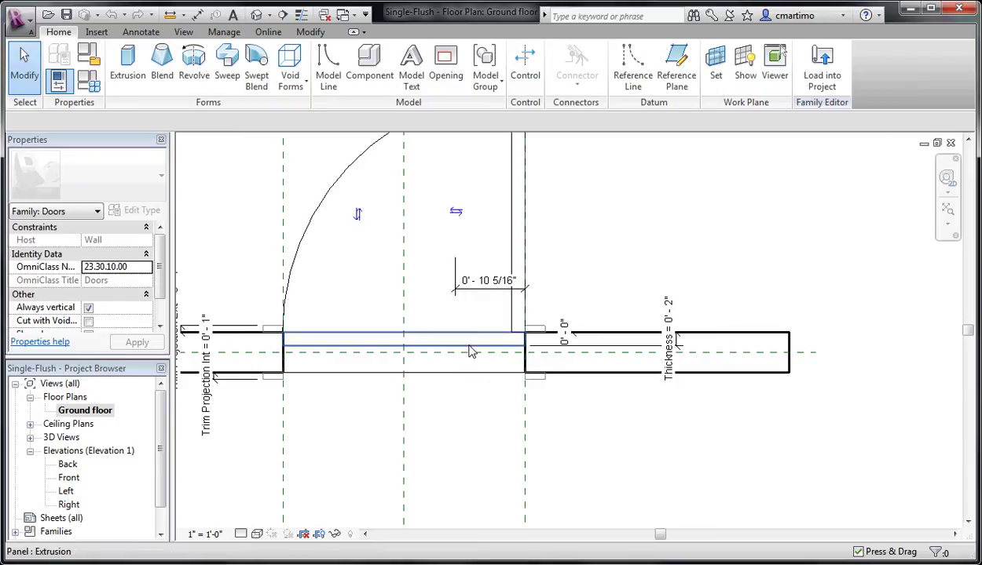
left_click(468, 350)
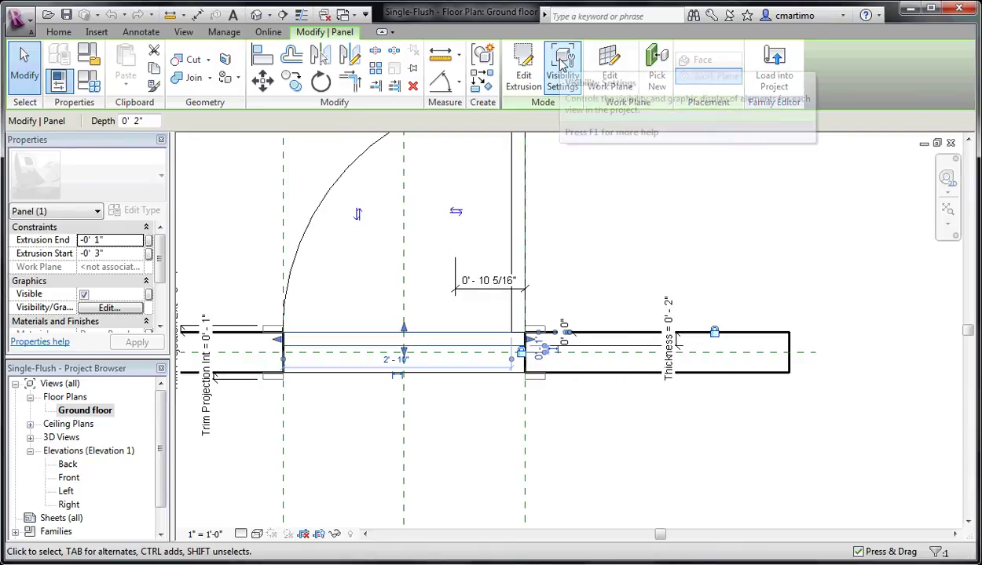
Set the panel's visibility to Front/Back and Left/Right only, with Plan/RCP unchecked
left_click(563, 64)
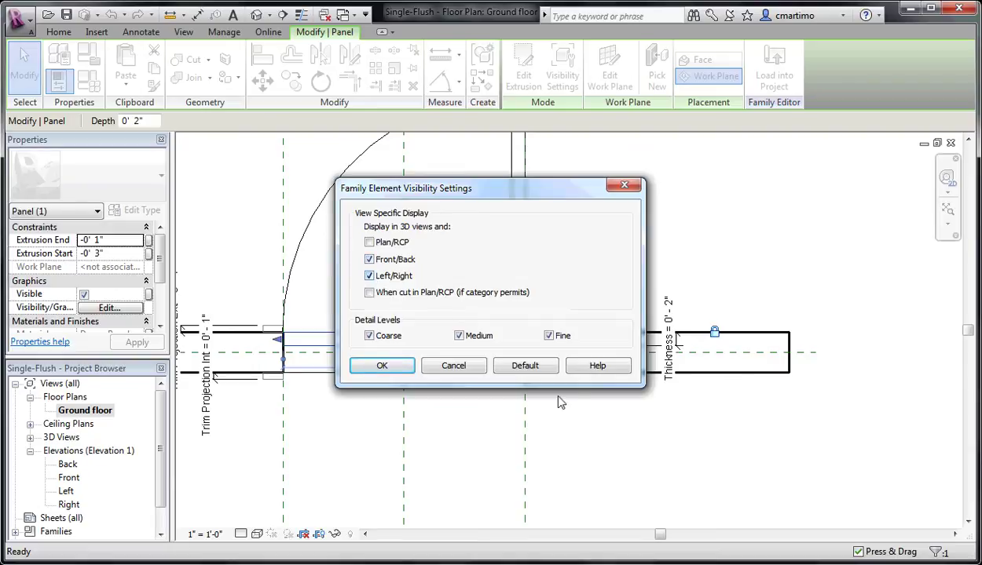
left_click(397, 365)
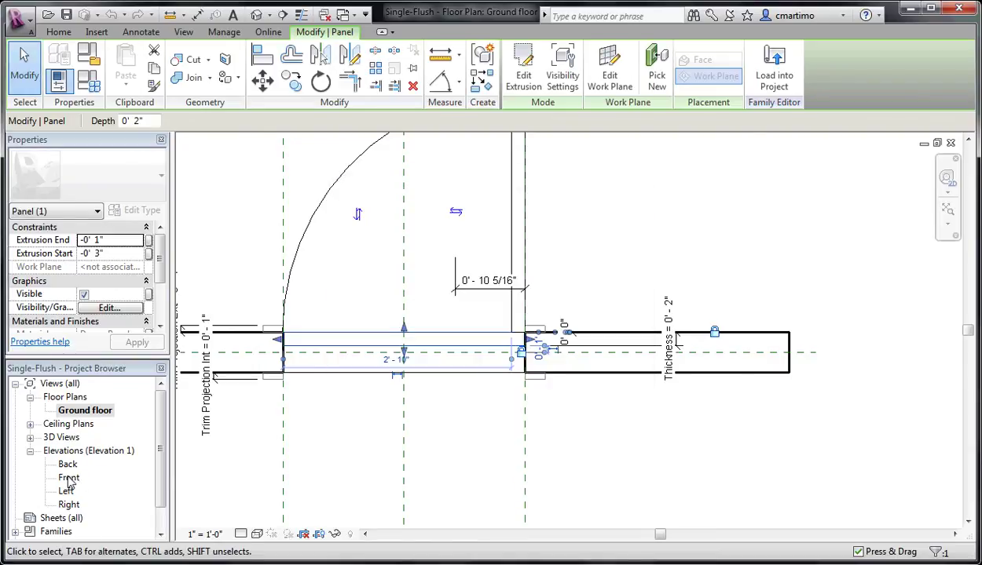
In the Front elevation, Tab through the overlapping panel, frame and opening cut
double_click(68, 477)
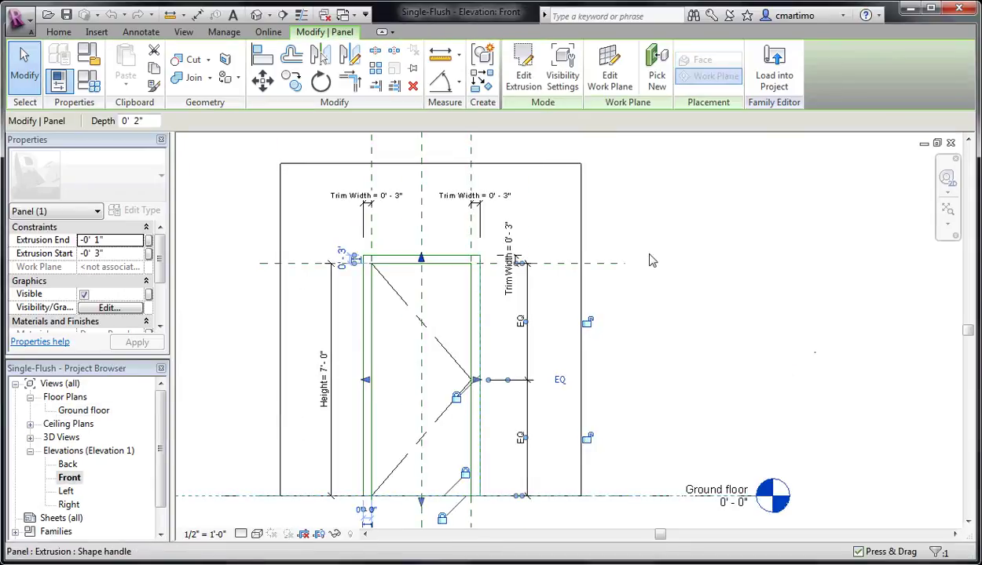
left_click(480, 314)
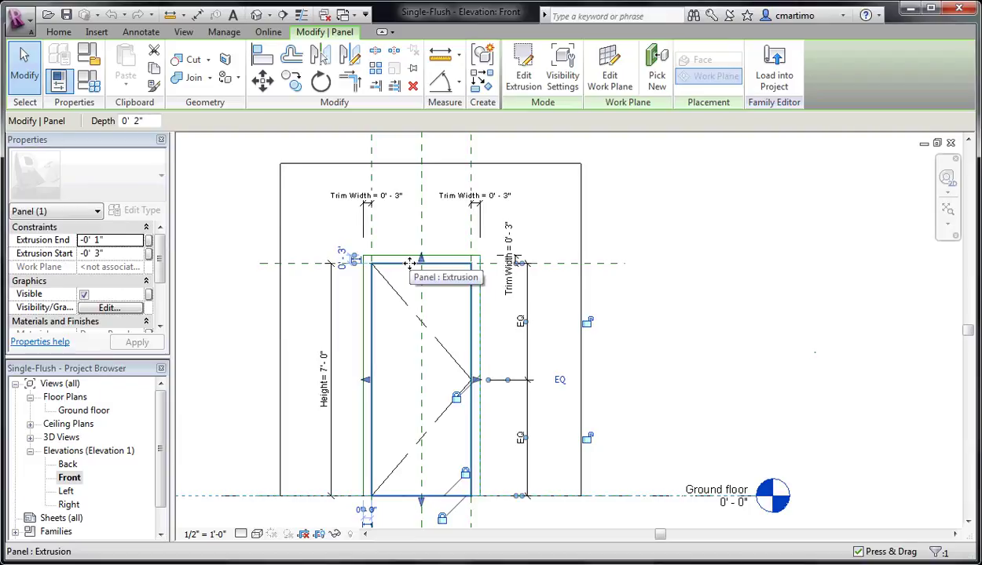
key("Tab")
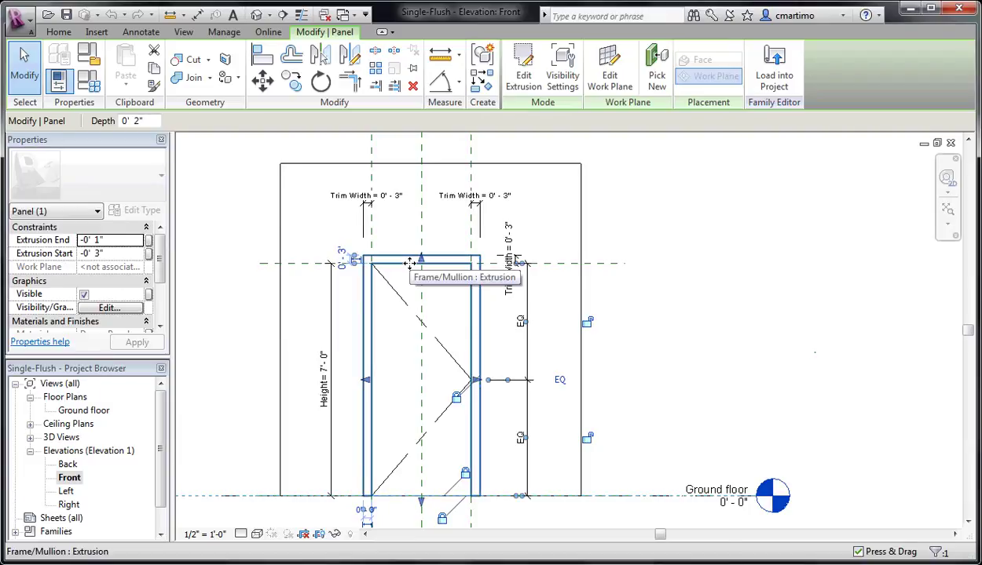
key("Tab")
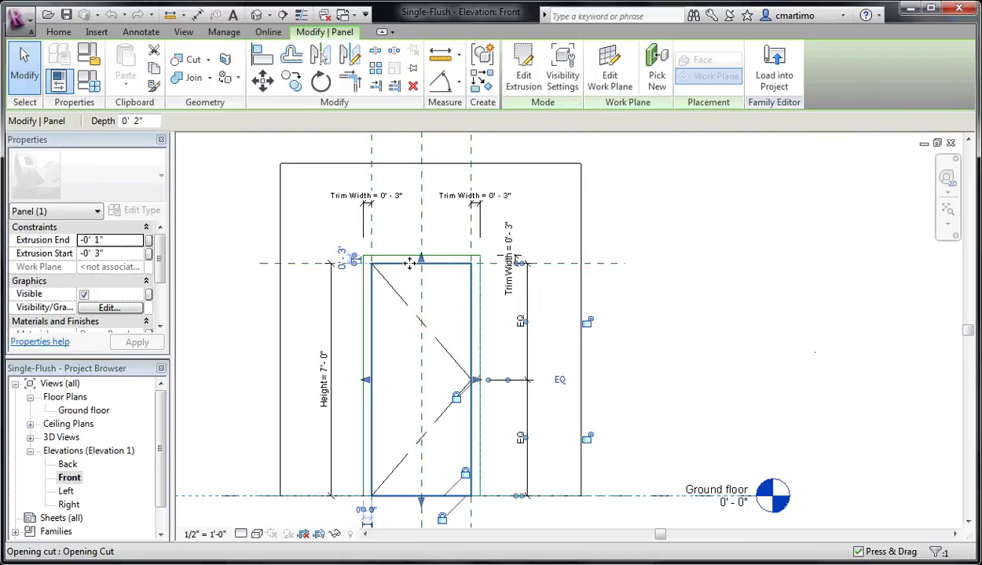
Select the door's Opening Cut element
left_click(409, 263)
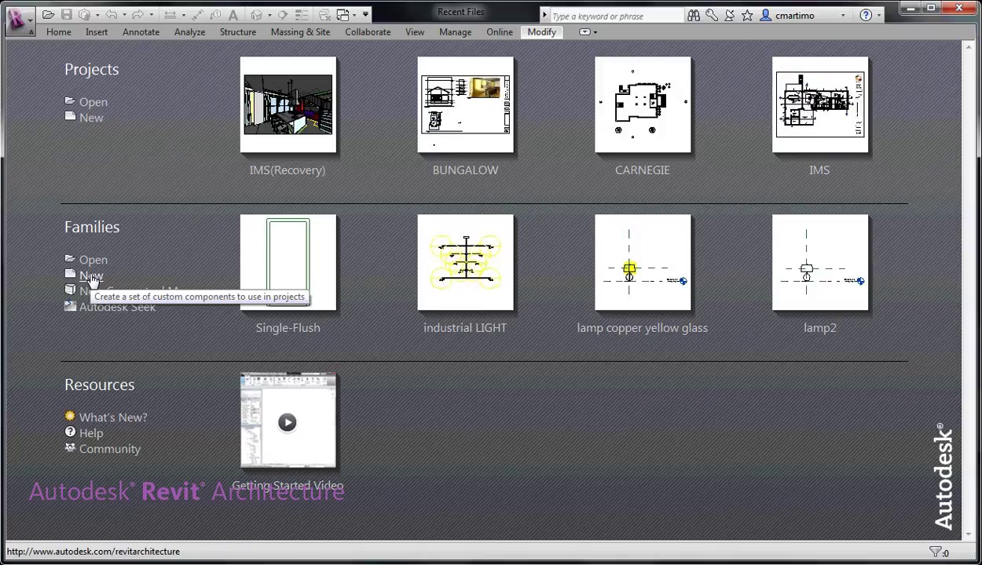
Create a new family from the Door.rft template
left_click(91, 276)
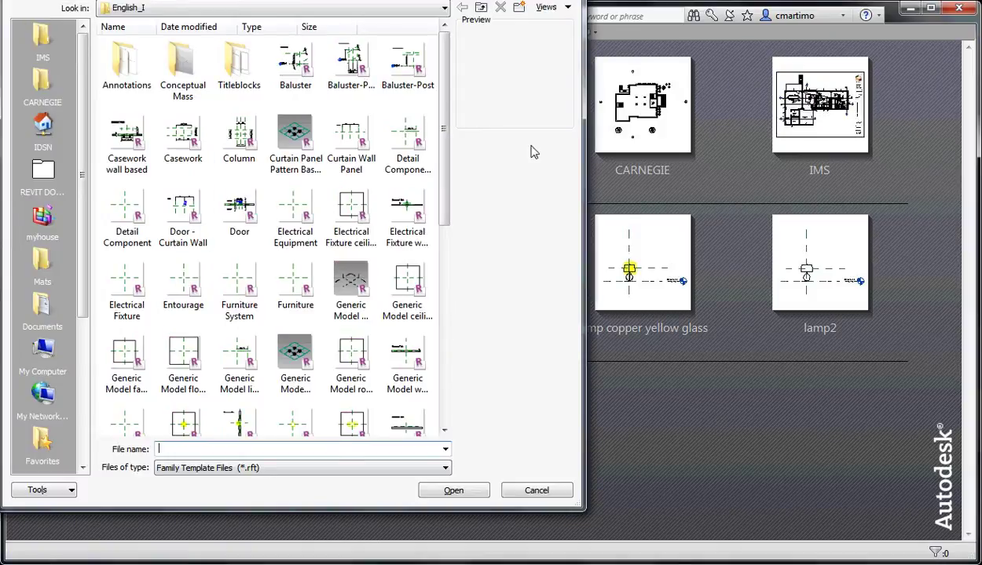
left_click(239, 209)
left_click(453, 490)
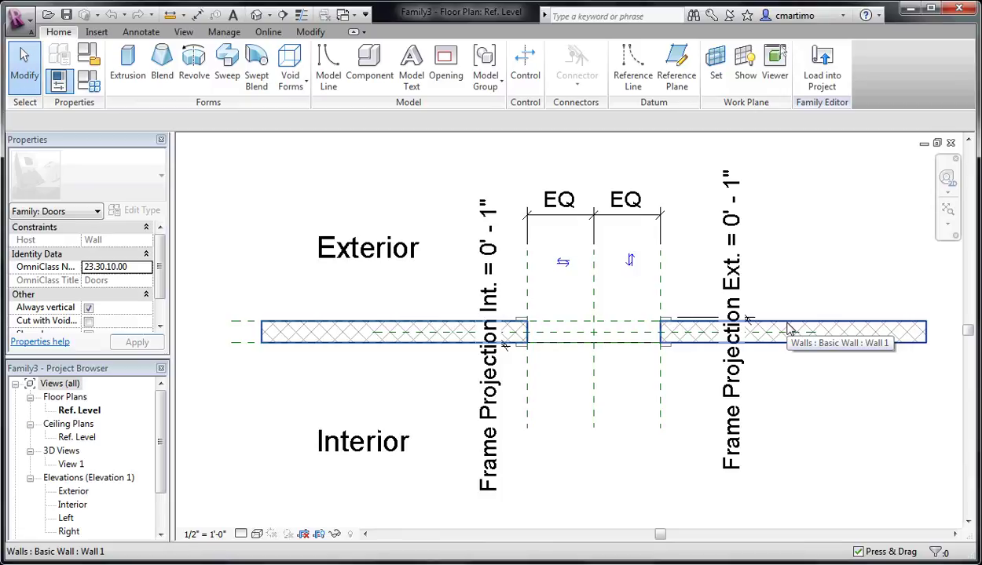
left_click(789, 329)
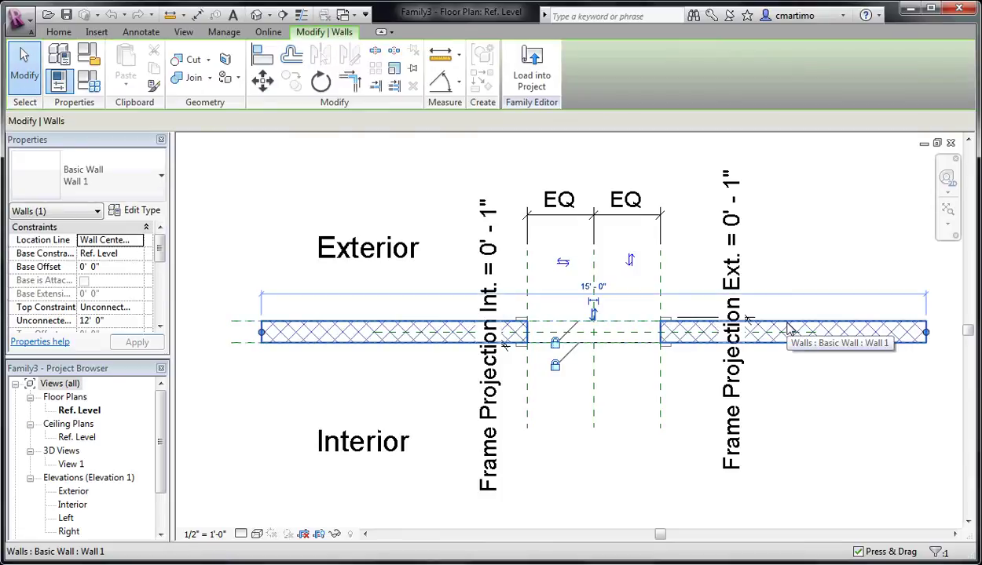
left_click(137, 212)
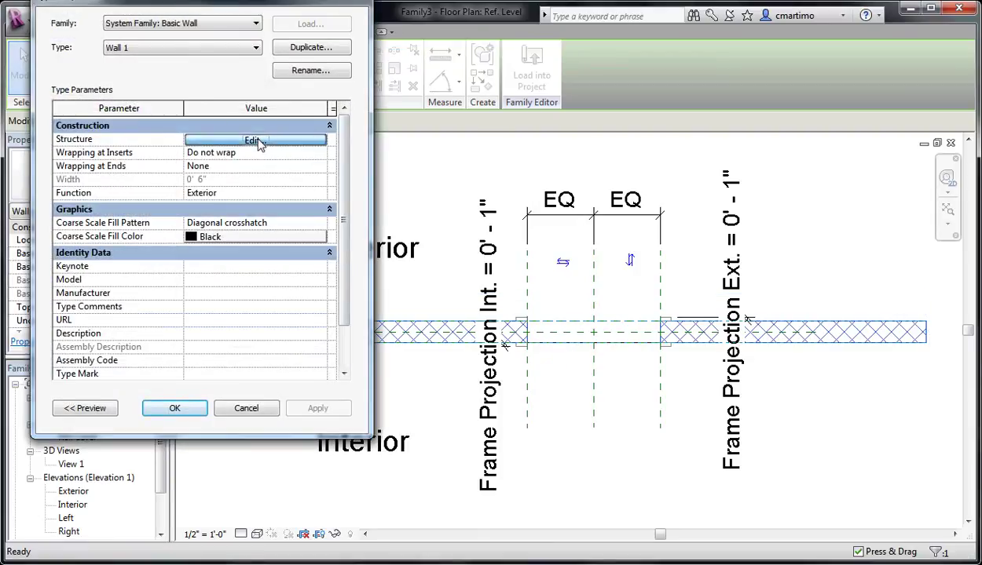
left_click(257, 141)
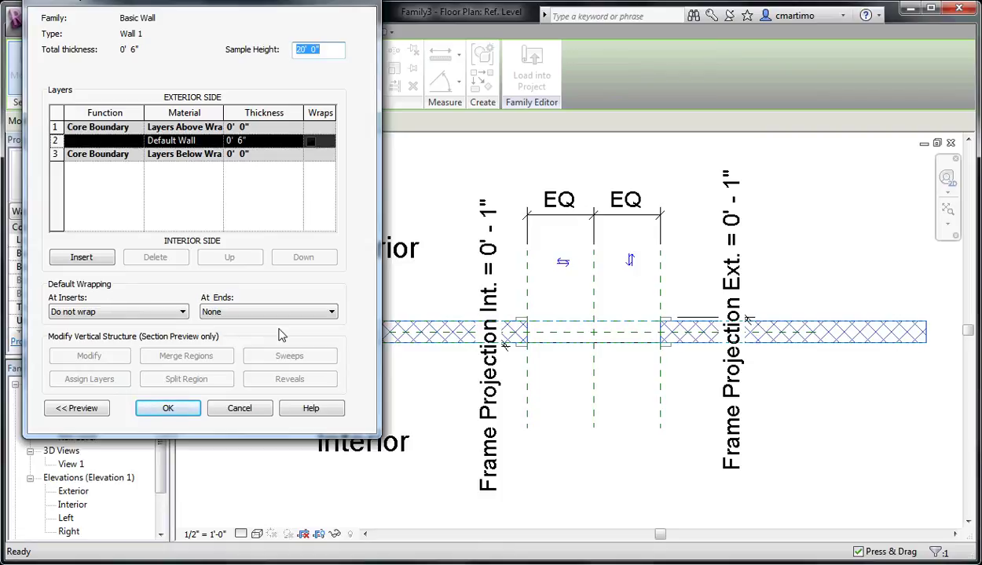
left_click(243, 409)
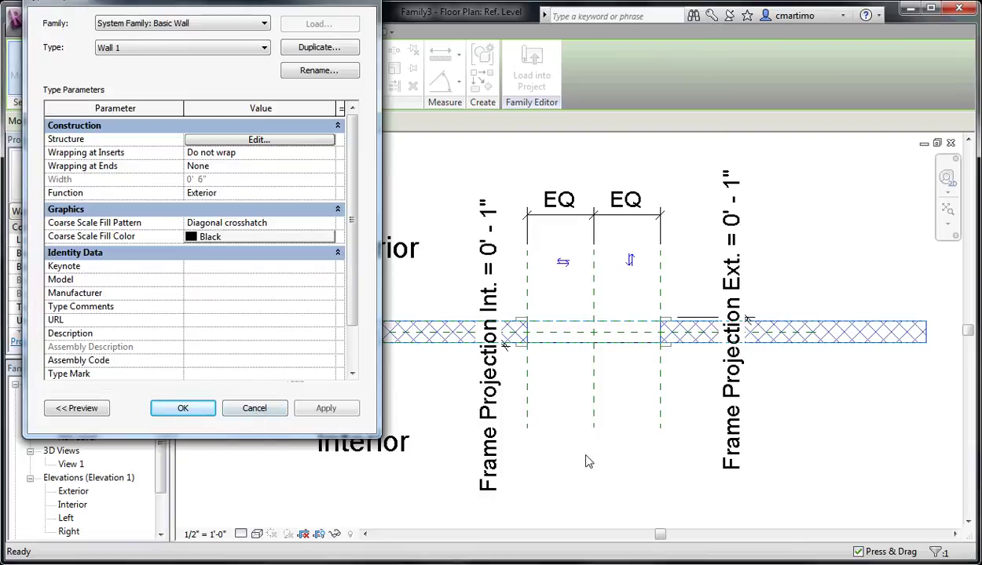
left_click(254, 407)
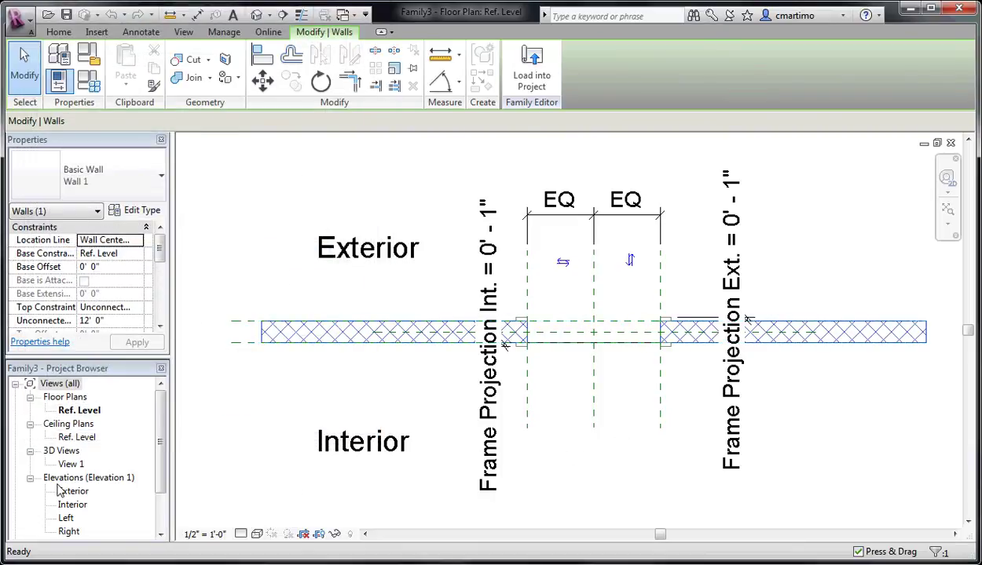
Check the Interior elevation, then frame the Ref. Level plan on the wall opening
double_click(75, 503)
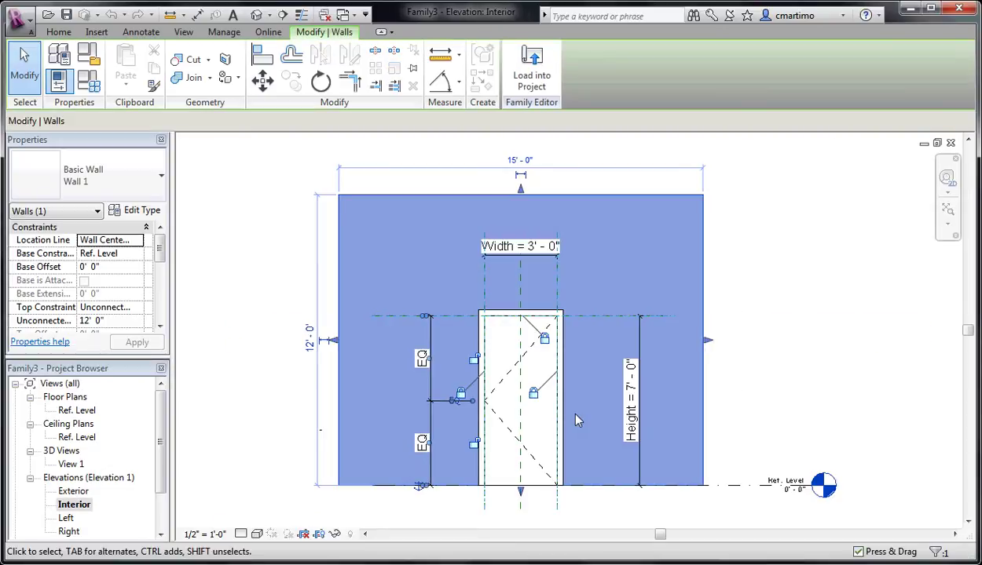
scroll(516, 359, "up", 4)
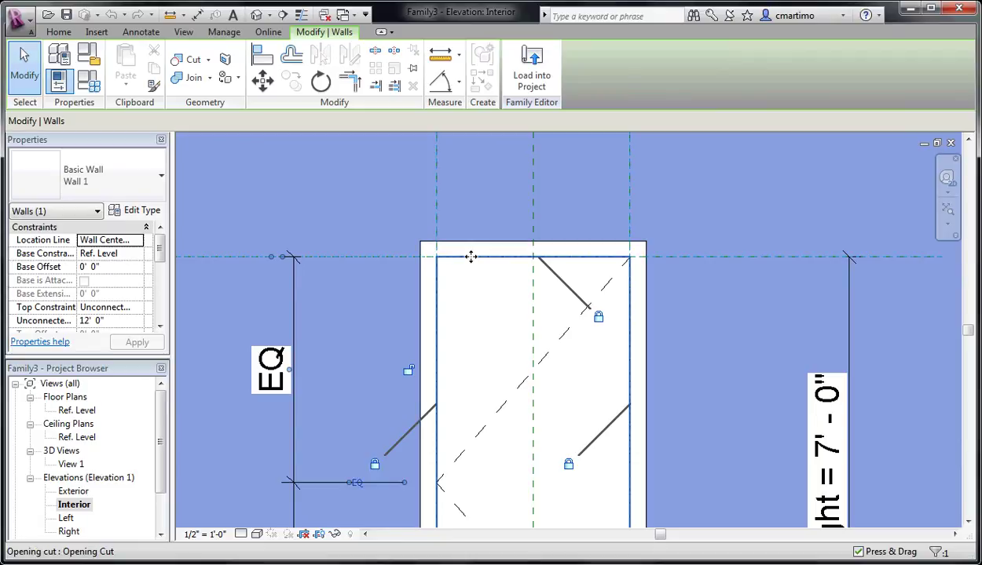
scroll(470, 257, "down", 5)
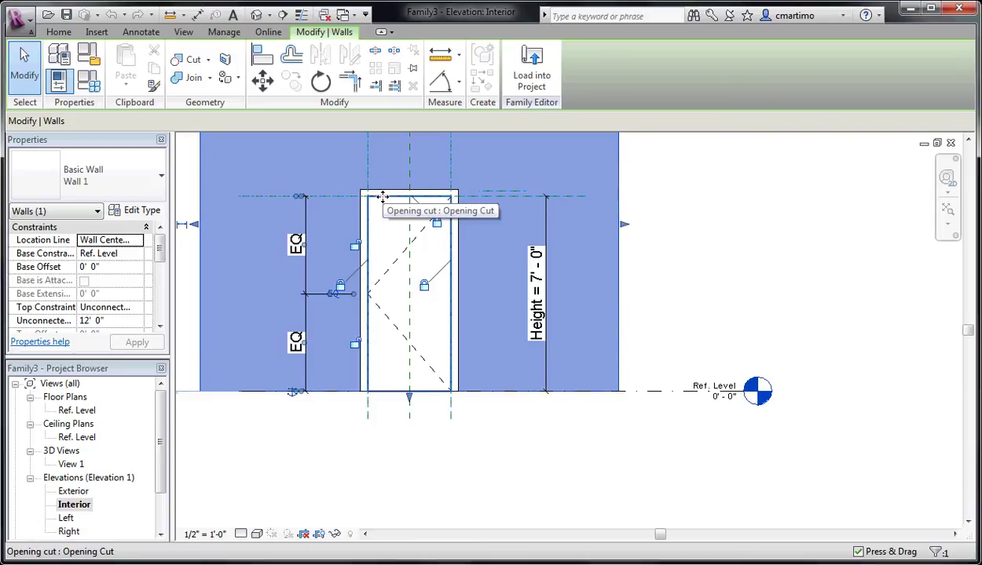
double_click(75, 409)
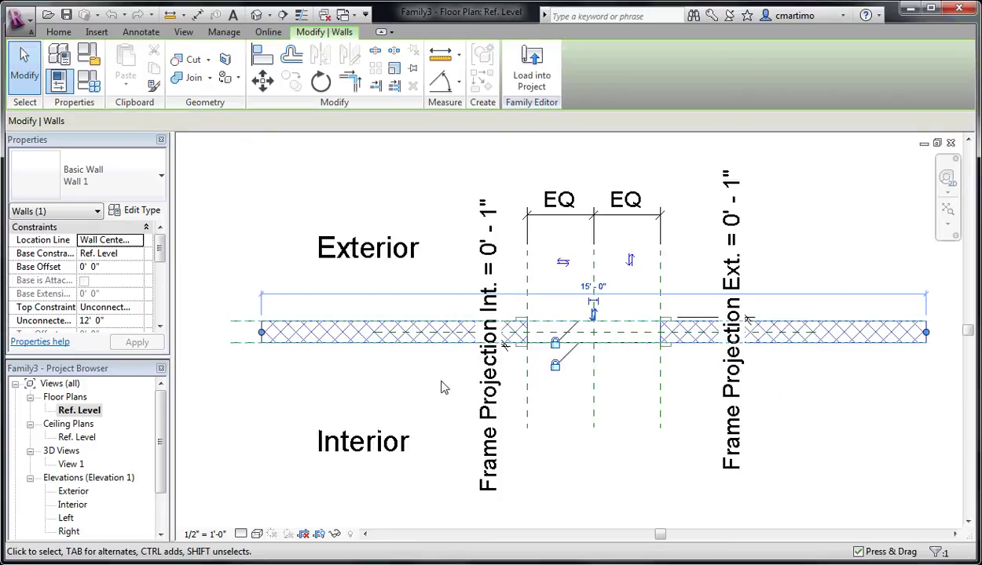
scroll(610, 350, "up", 2)
middle_click_drag(585, 384, 542, 380)
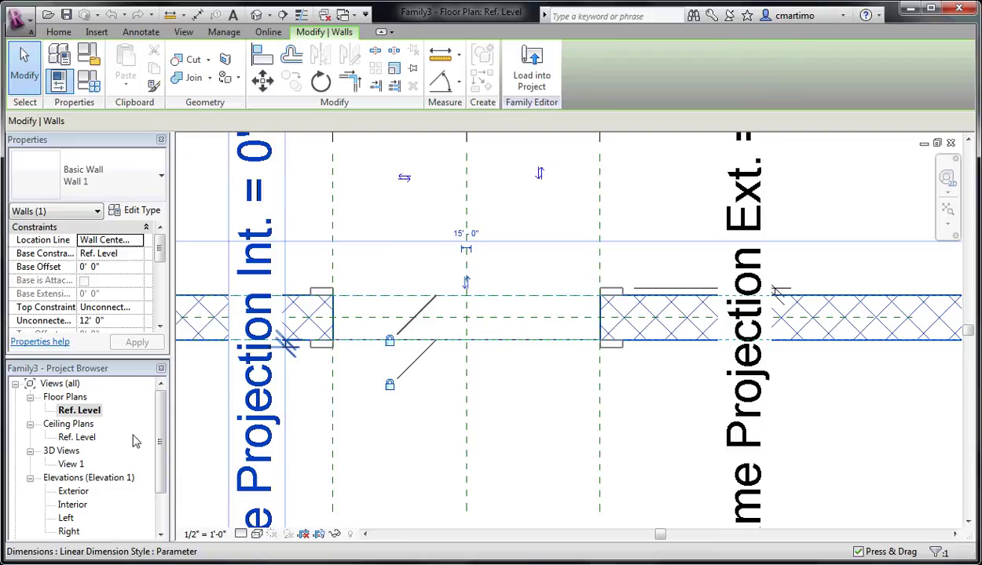
Open the Interior elevation and clear the wall and opening cut selections
left_click(84, 506)
double_click(87, 509)
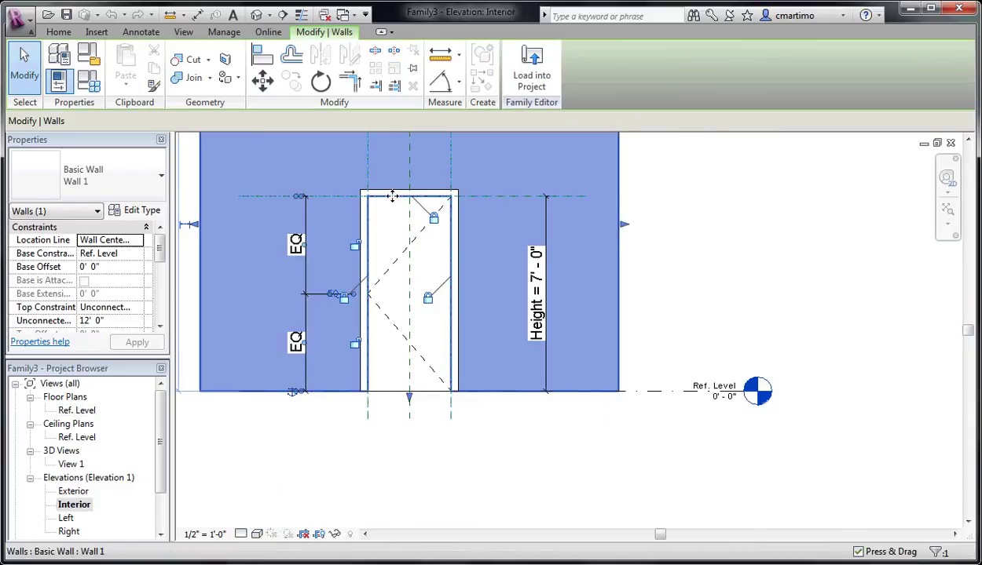
key("Escape")
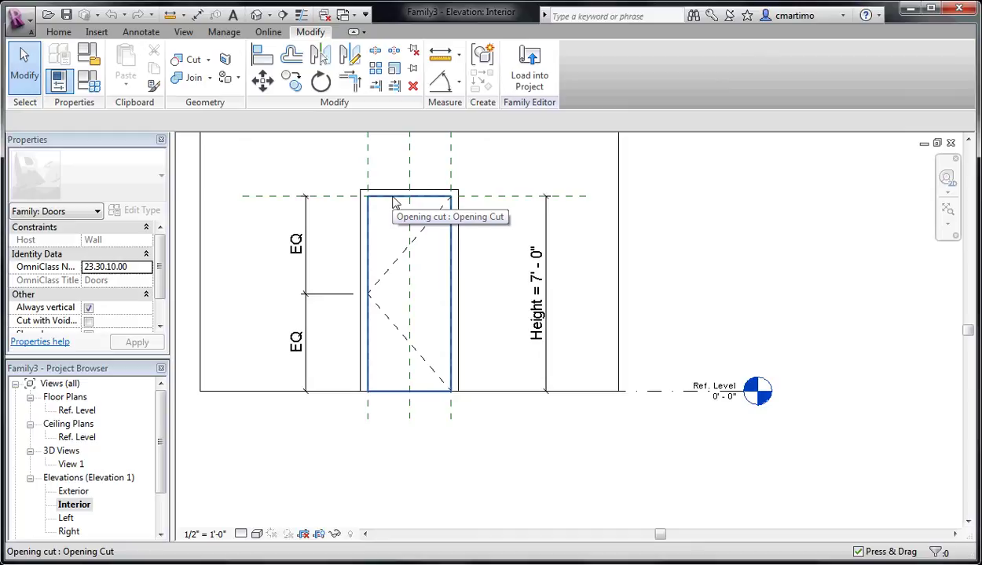
left_click(395, 203)
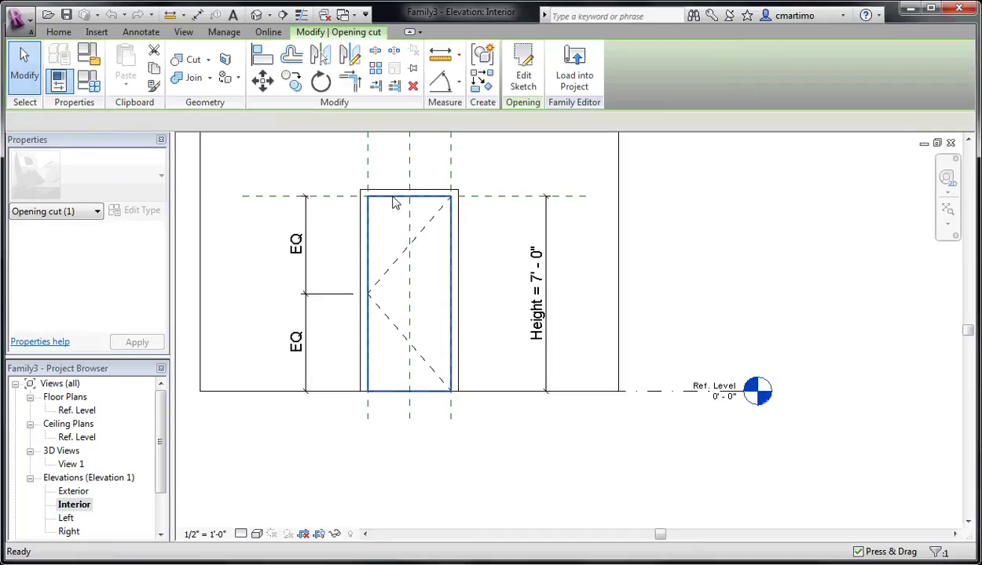
key("Escape")
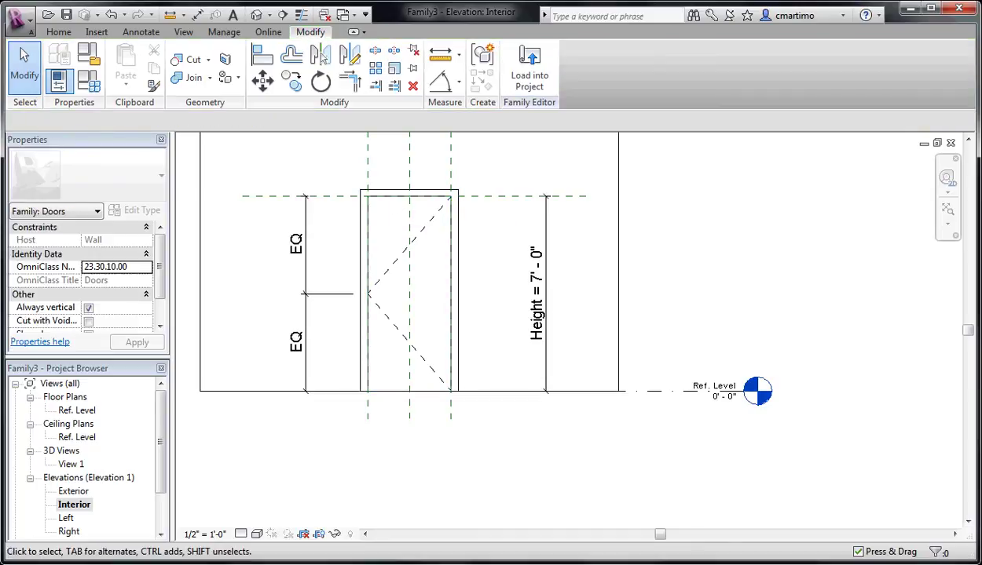
left_click(60, 32)
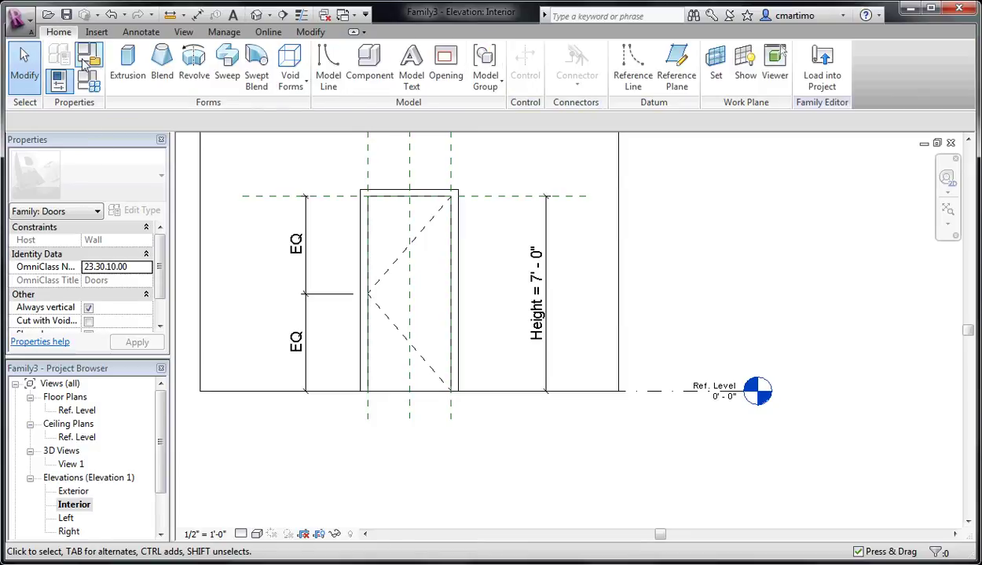
Sketch a void extrusion from the door's top, left and right edges plus a bottom line
left_click(299, 92)
left_click(313, 110)
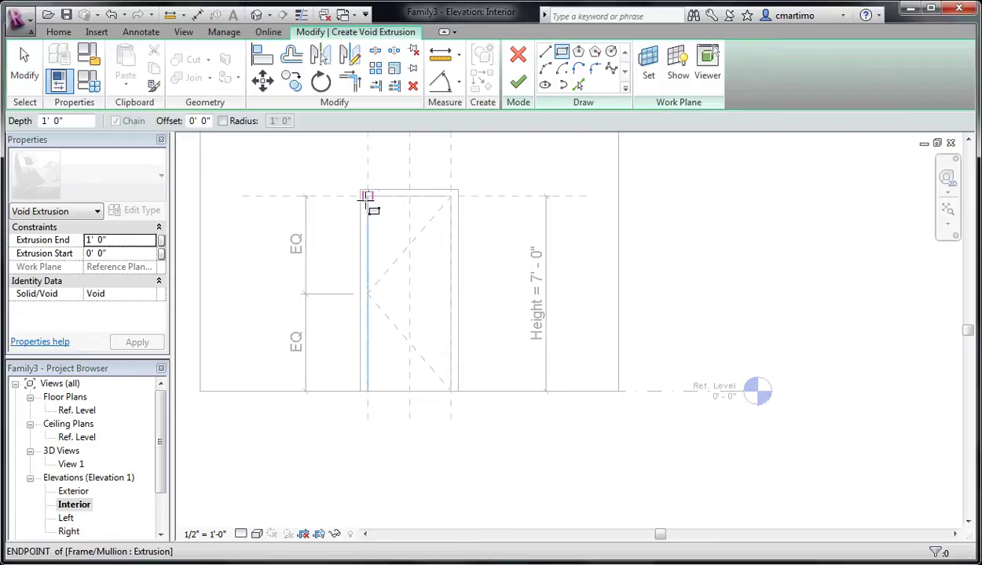
left_click(578, 84)
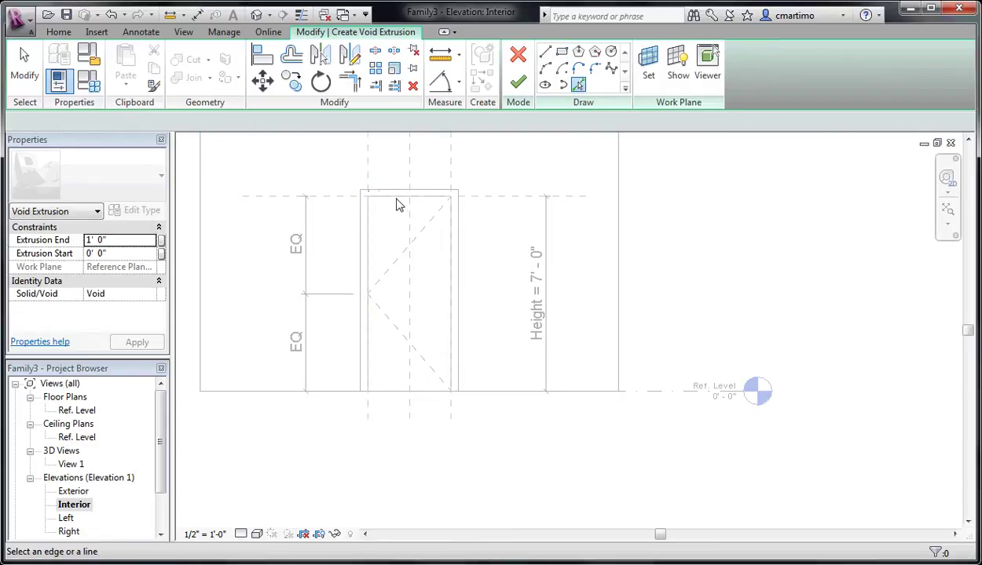
key("Tab")
key("Tab")
key("Tab")
key("Tab")
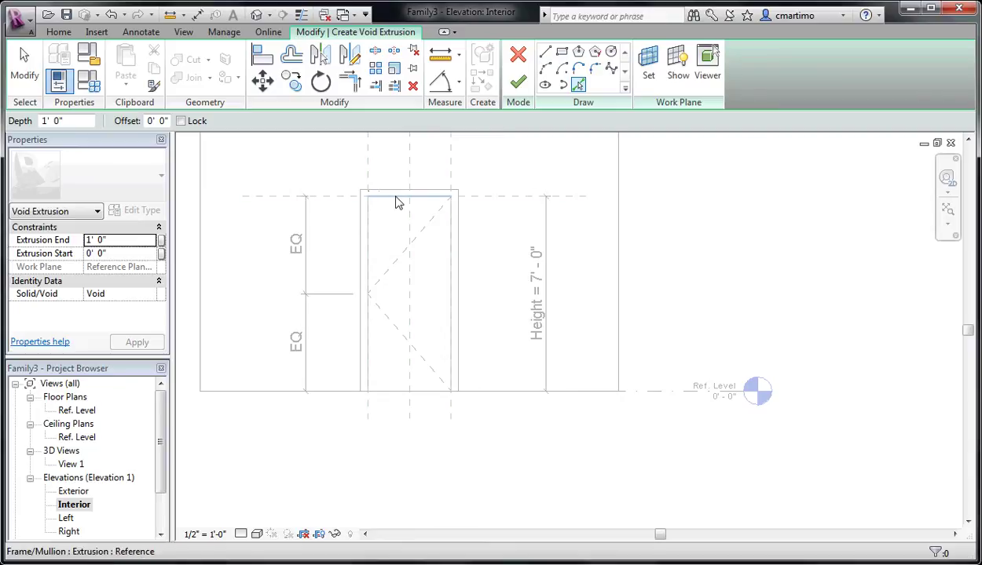
key("Tab")
key("Tab")
left_click(397, 199)
left_click(369, 243)
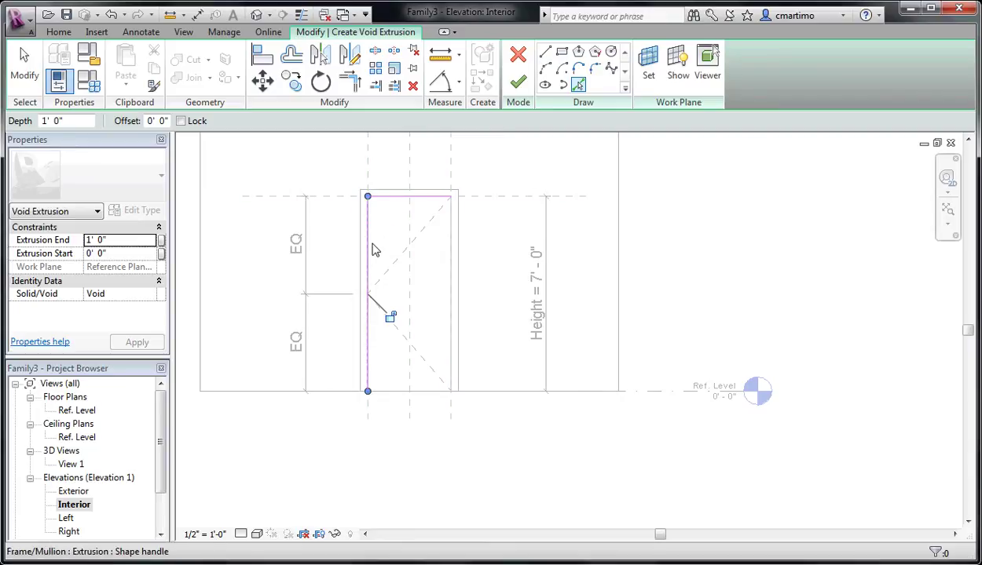
left_click(451, 252)
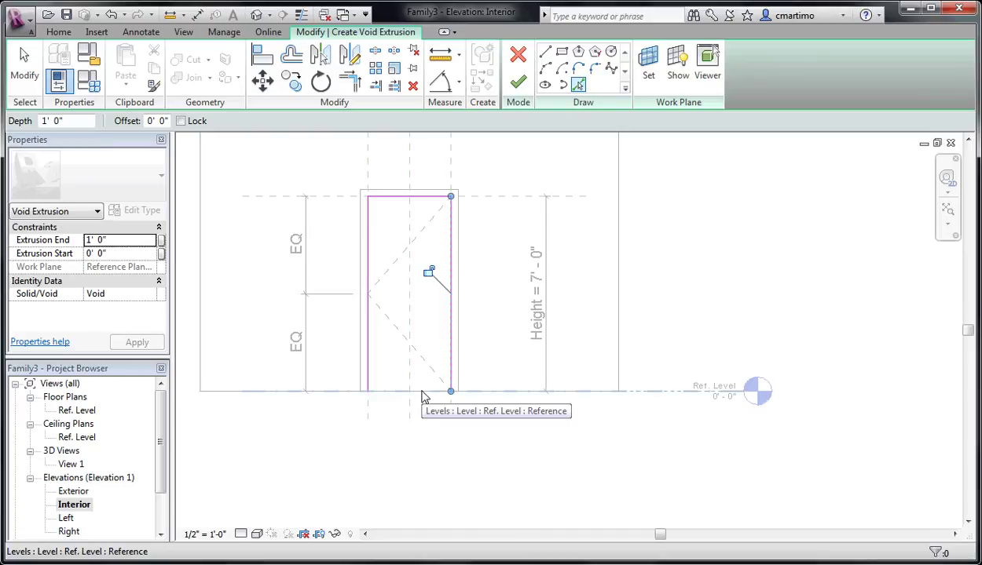
left_click(545, 52)
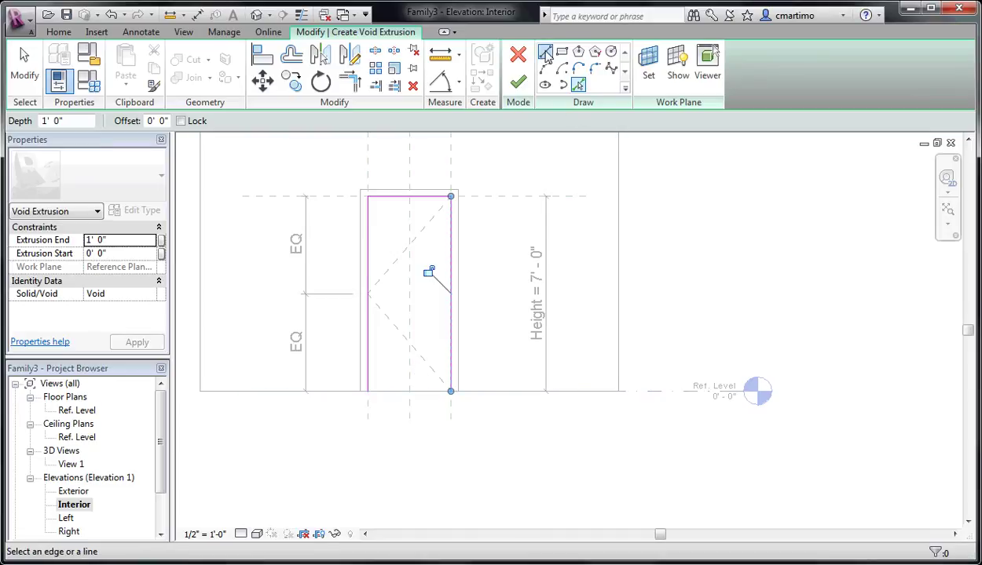
left_click(368, 391)
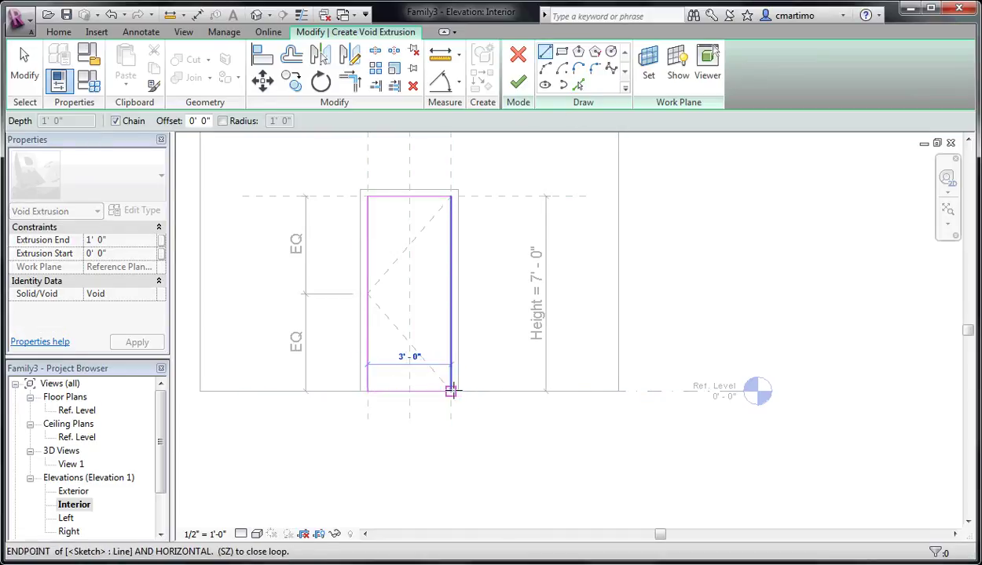
left_click(451, 391)
key("Escape")
left_click(517, 82)
In the Ref. Level plan, stretch the void past both exterior and interior wall faces
double_click(77, 411)
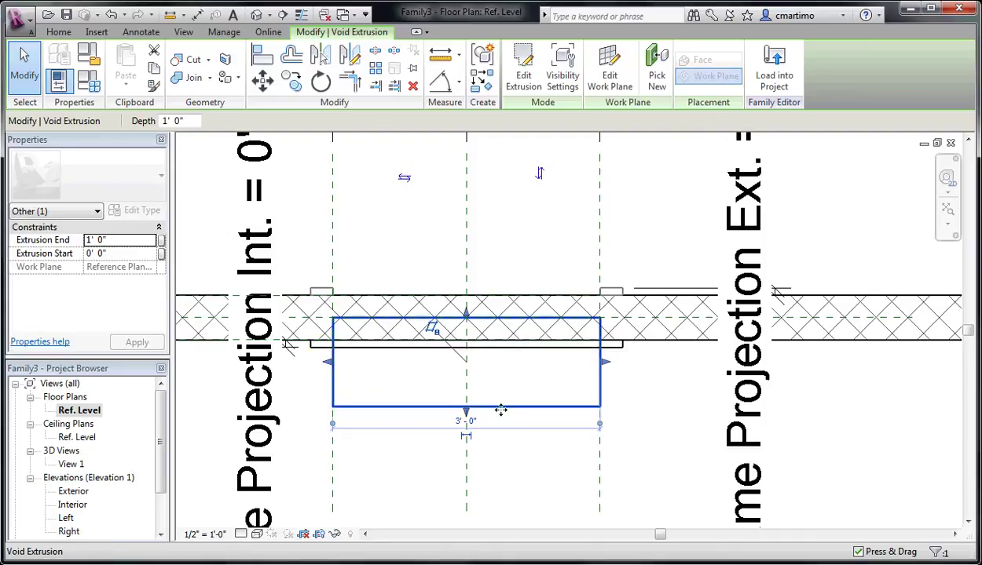
left_click_drag(464, 318, 466, 272)
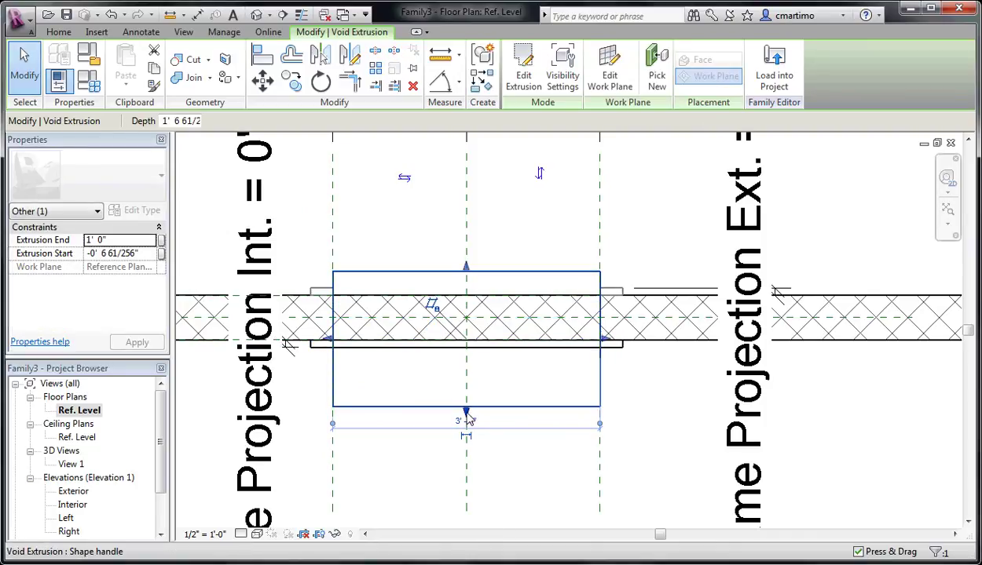
left_click_drag(466, 413, 463, 358)
left_click(651, 447)
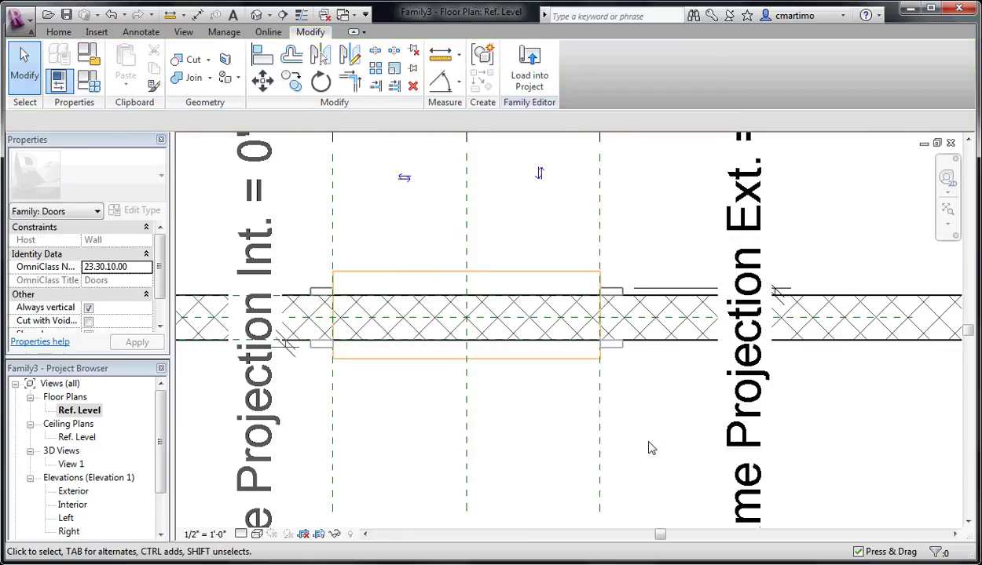
middle_click_drag(552, 457, 501, 463)
Cut the host wall with the void extrusion using Cut Geometry
left_click(208, 62)
left_click(212, 79)
left_click(446, 275)
left_click(618, 298)
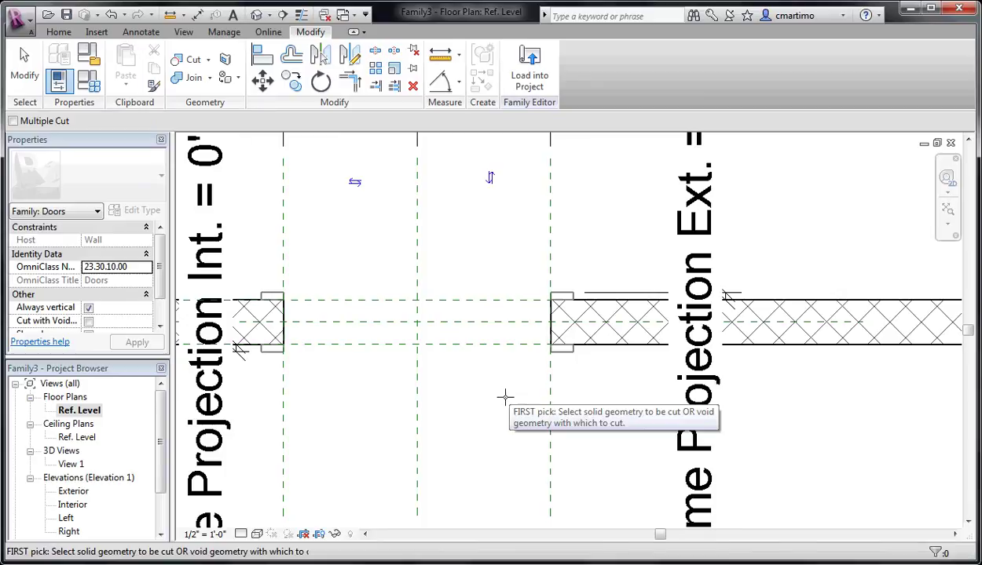
key("Escape")
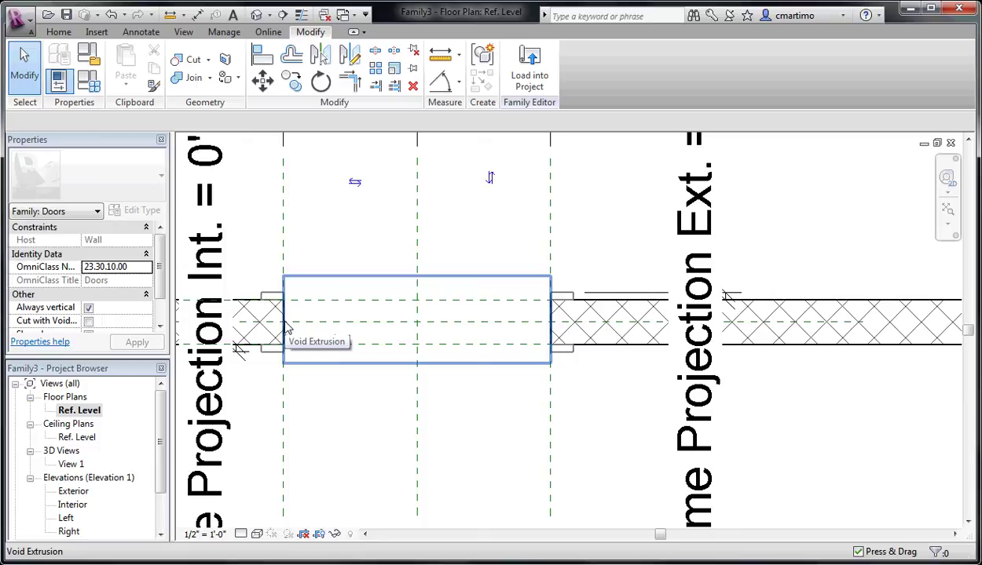
middle_click_drag(659, 434, 452, 440)
Create a thin rectangular void extrusion, 7' high, in the wall core right of the opening
left_click(58, 31)
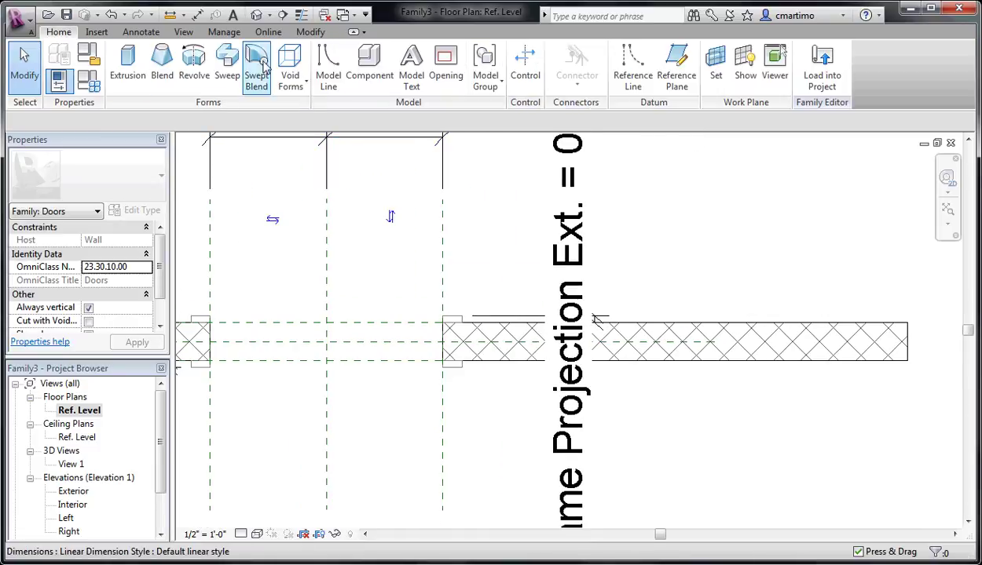
left_click(291, 71)
left_click(316, 114)
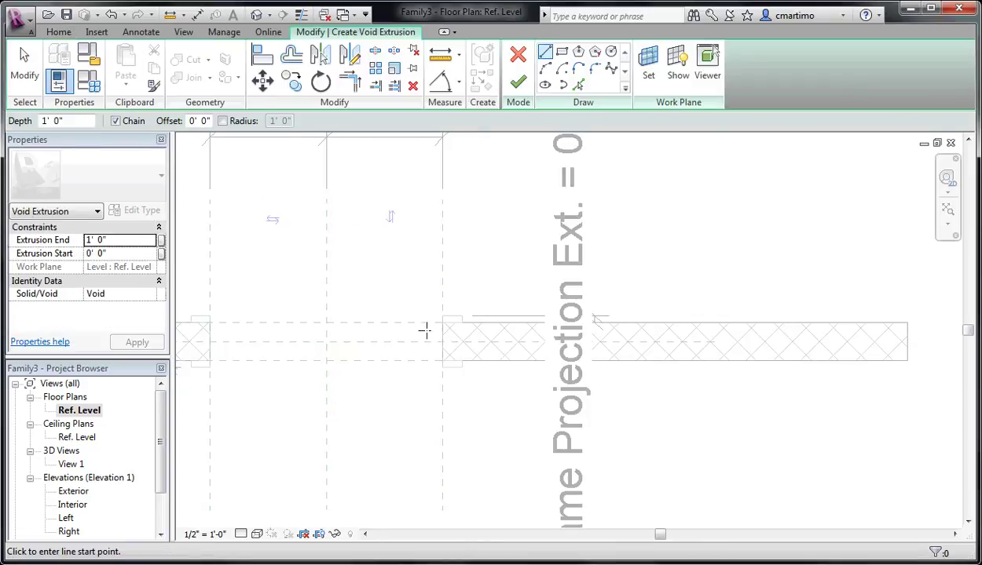
left_click(424, 330)
left_click(561, 51)
left_click(436, 333)
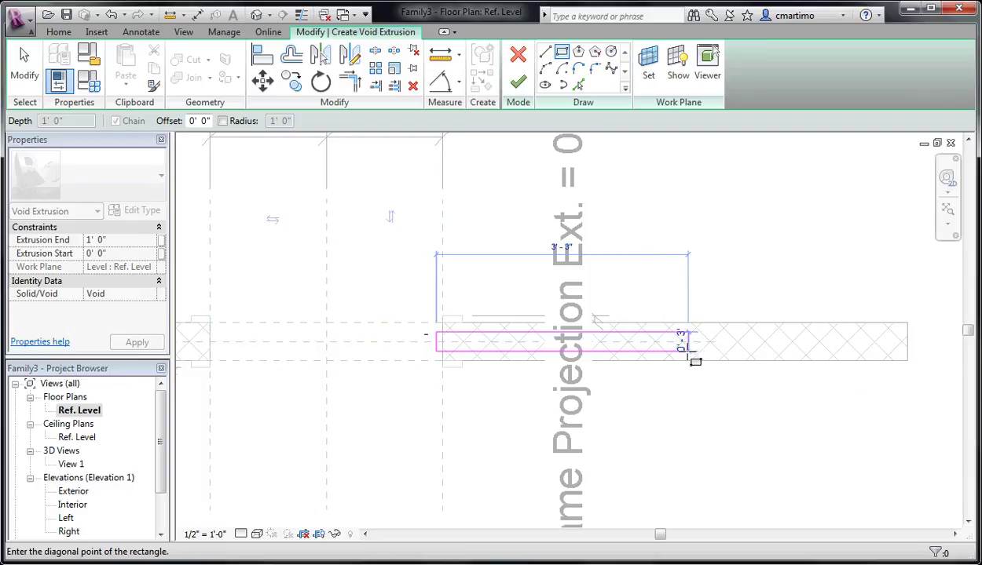
left_click(687, 349)
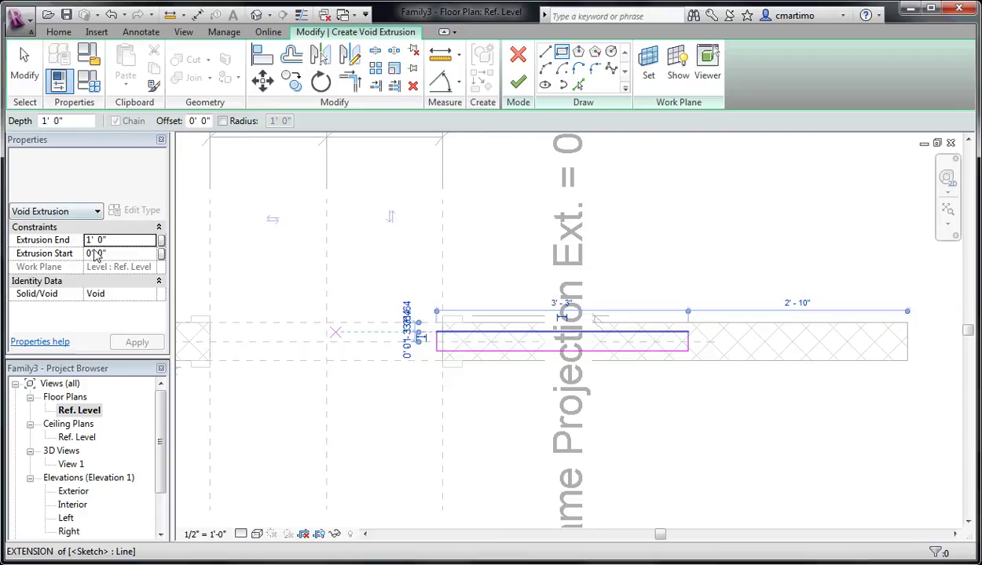
left_click(128, 239)
type("7")
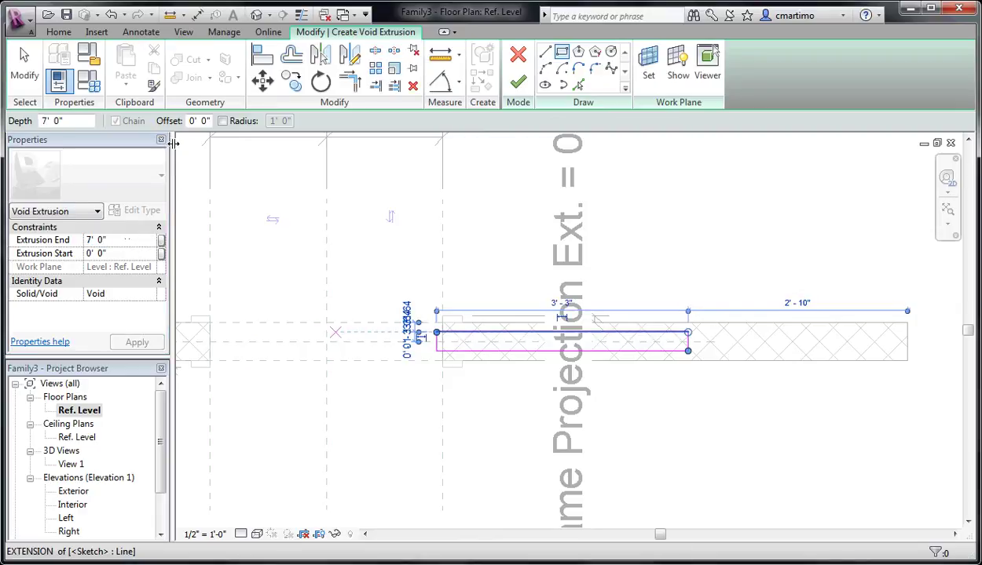
left_click(517, 82)
Cut the host wall with the pocket void to form the recess
left_click(417, 399)
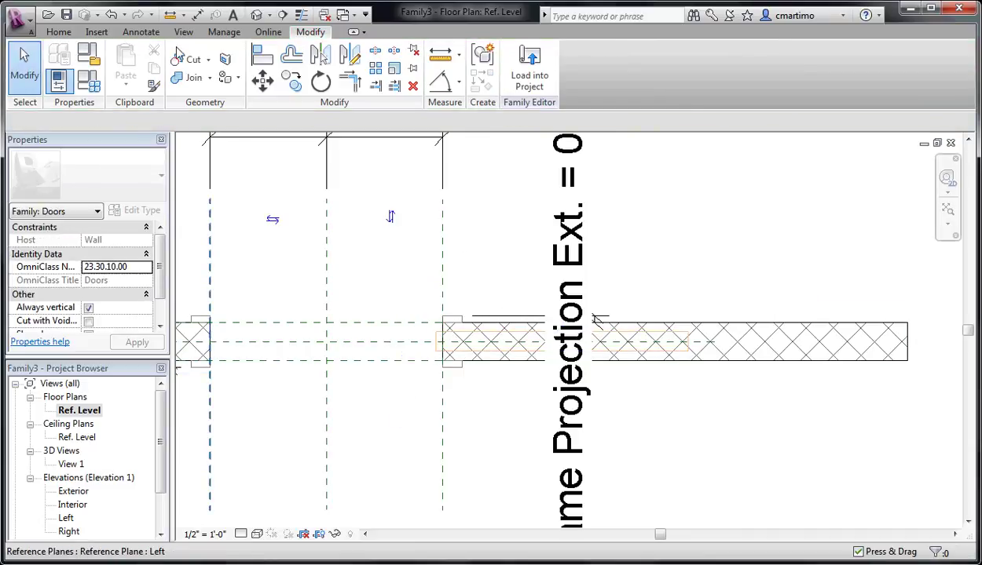
left_click(187, 59)
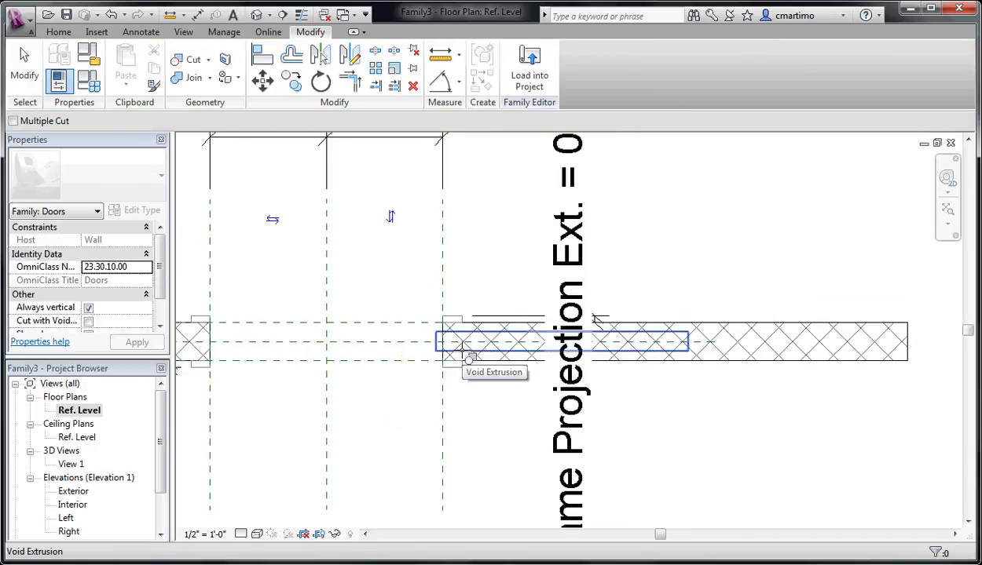
left_click(747, 360)
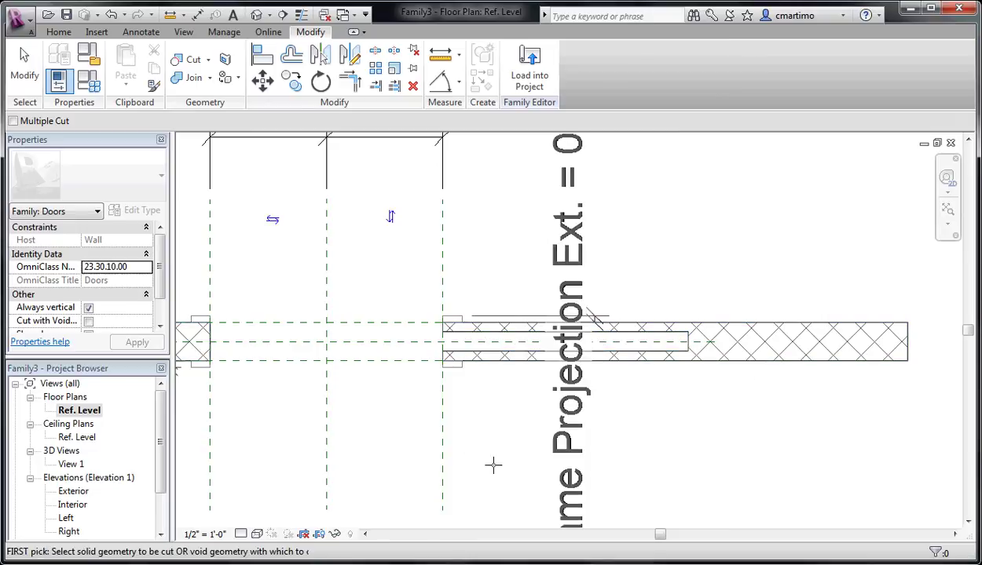
key("Escape")
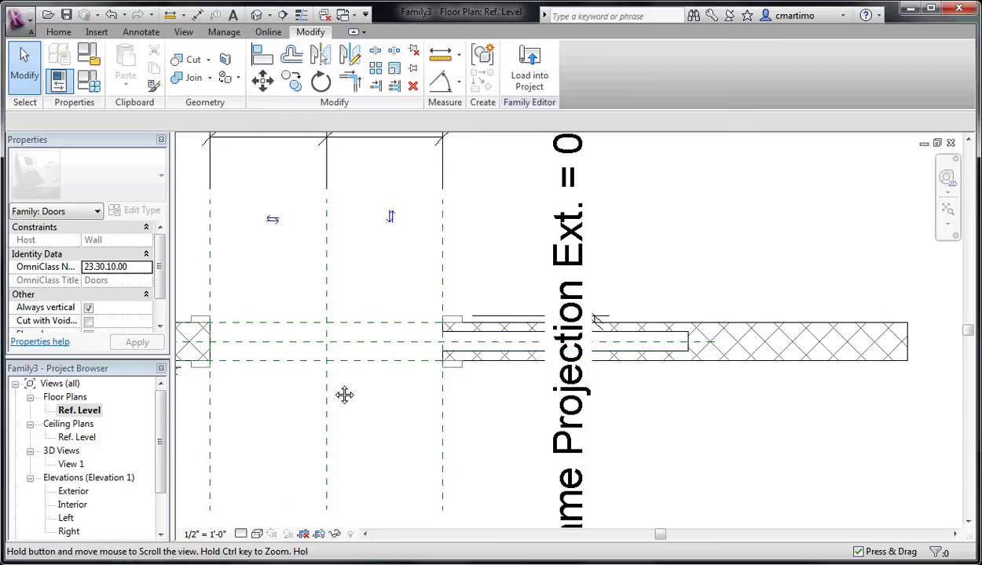
middle_click_drag(344, 397, 421, 316)
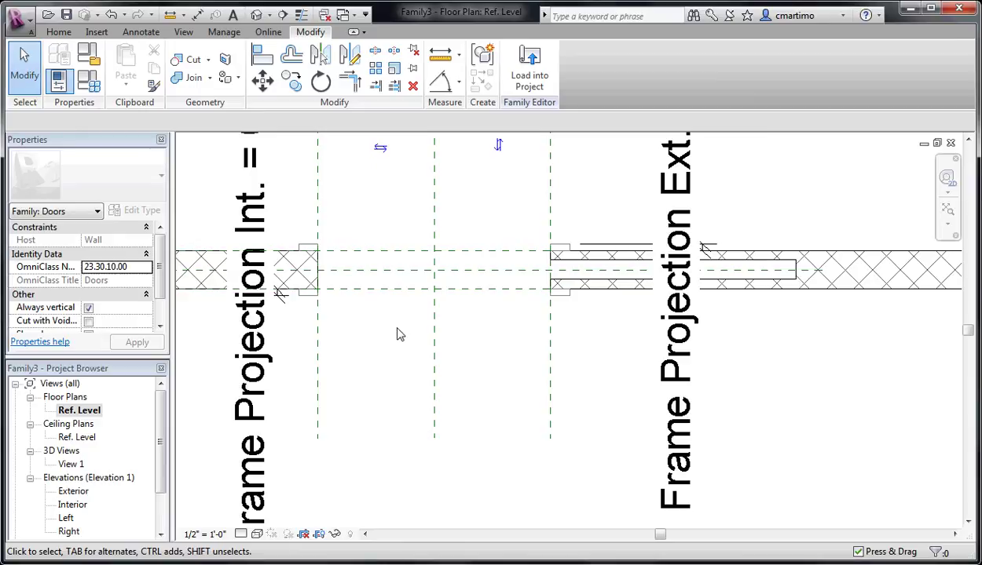
In the Interior elevation, extrude a rectangular door panel 0' 2" deep filling the frame opening
left_click(58, 33)
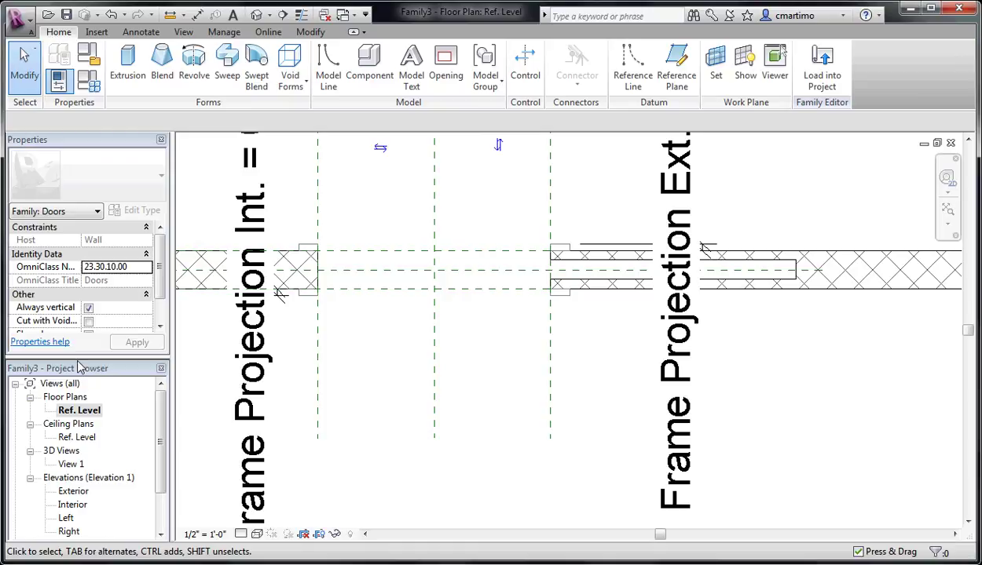
double_click(72, 505)
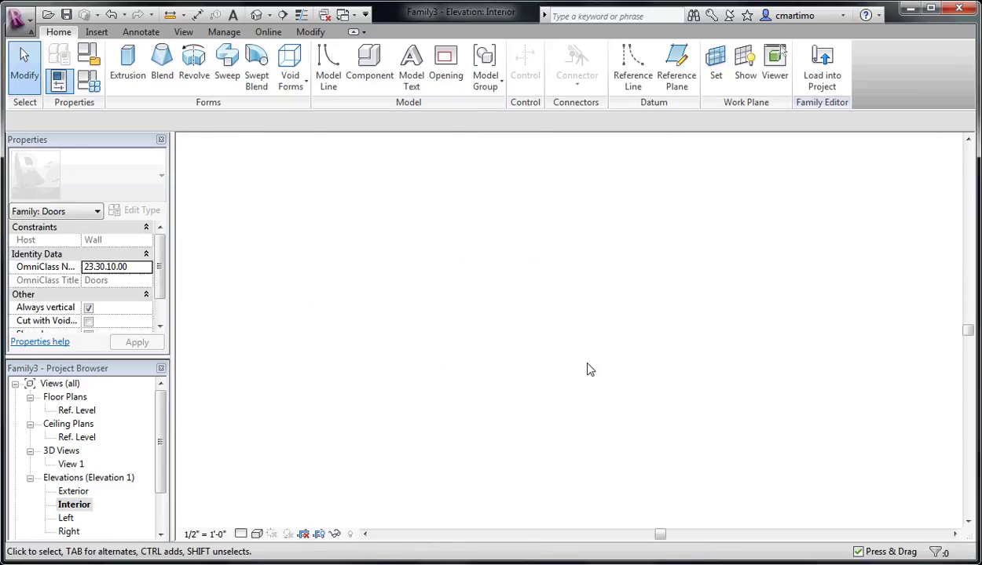
left_click(124, 66)
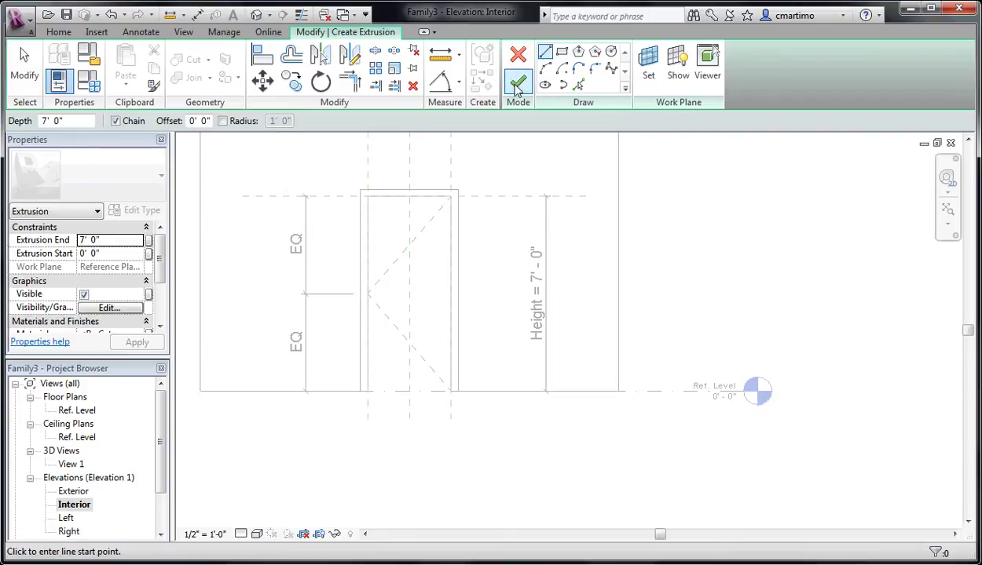
left_click(561, 52)
left_click(368, 195)
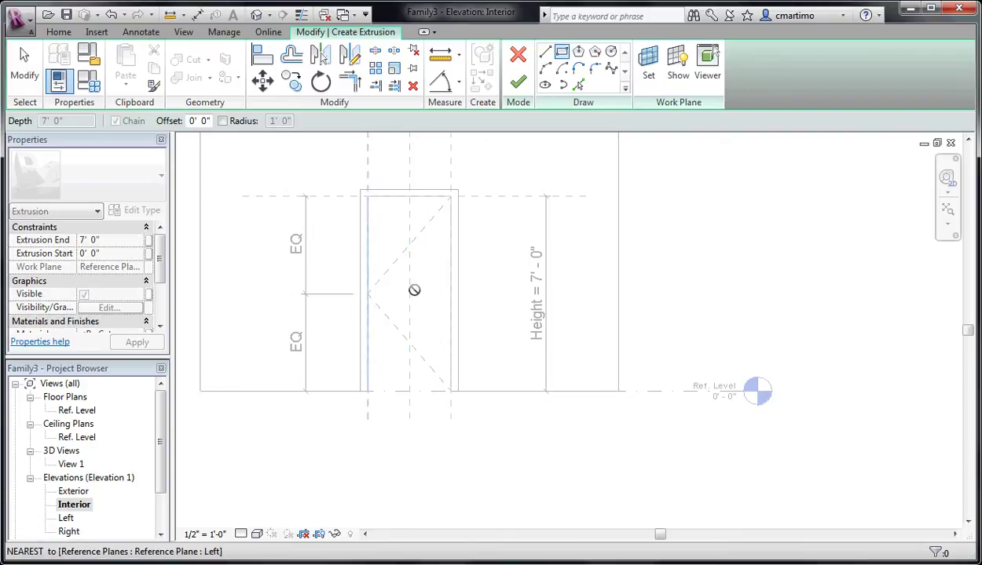
left_click(451, 390)
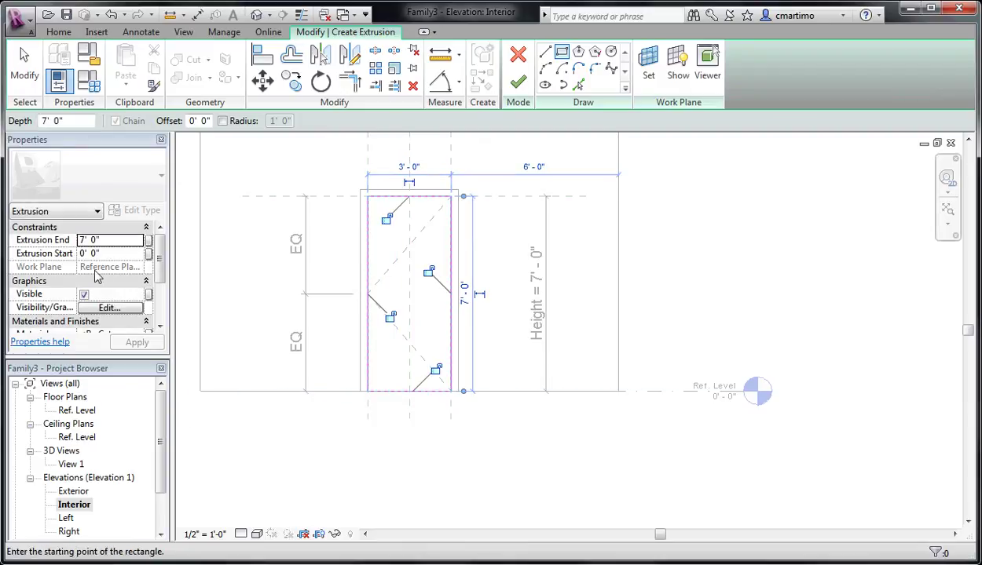
left_click(120, 240)
type("0 2")
left_click(517, 83)
left_click(465, 463)
In the Ref. Level plan, try moving the door panel, then cancel and leave it in place
double_click(76, 410)
left_click(467, 277)
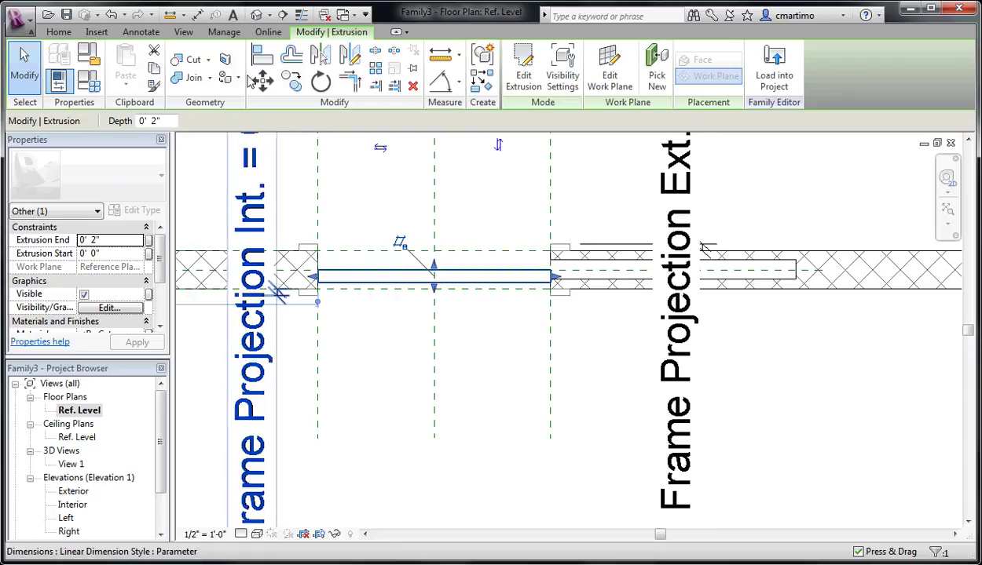
left_click(262, 80)
left_click(492, 367)
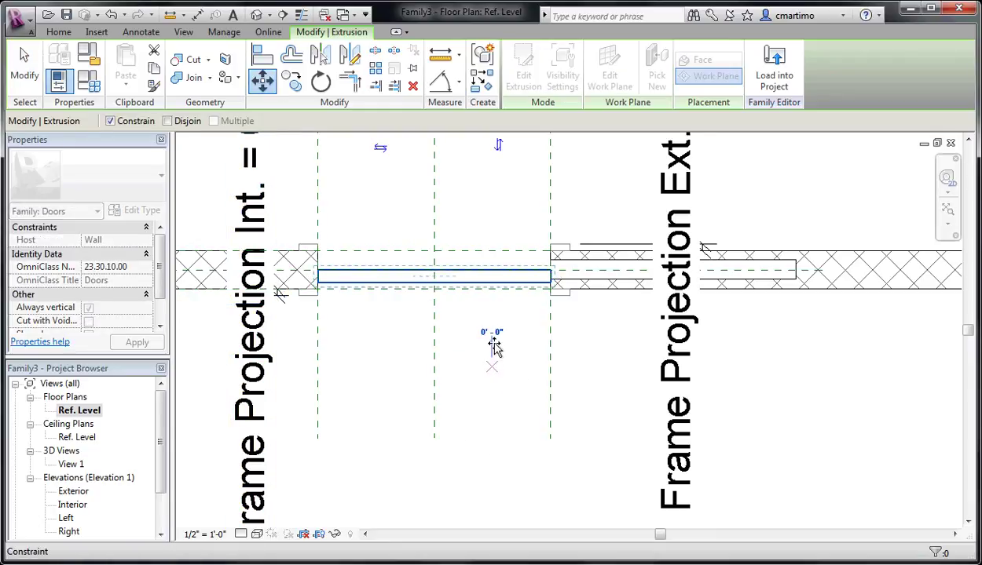
left_click(110, 121)
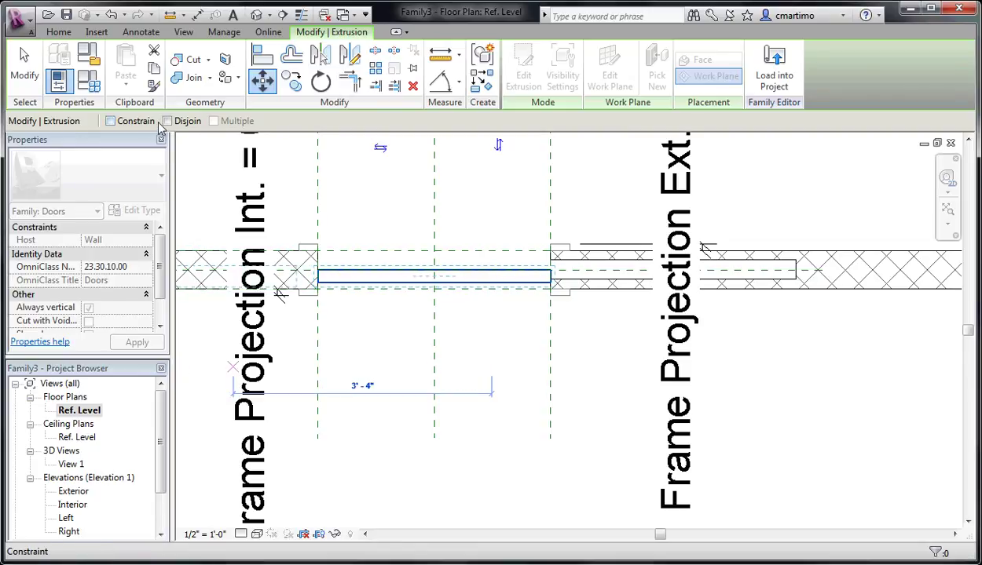
left_click(167, 121)
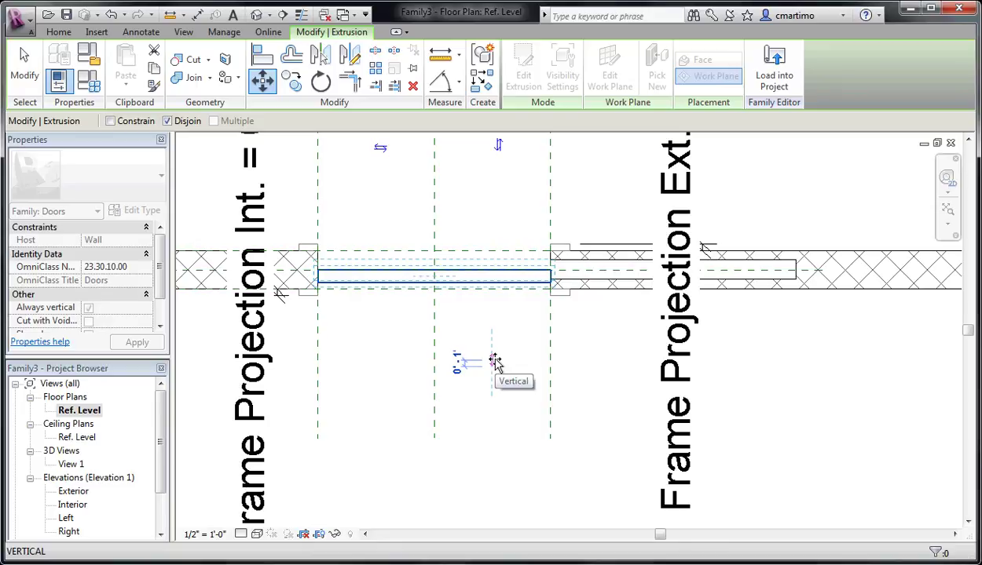
key("Escape")
key("Escape")
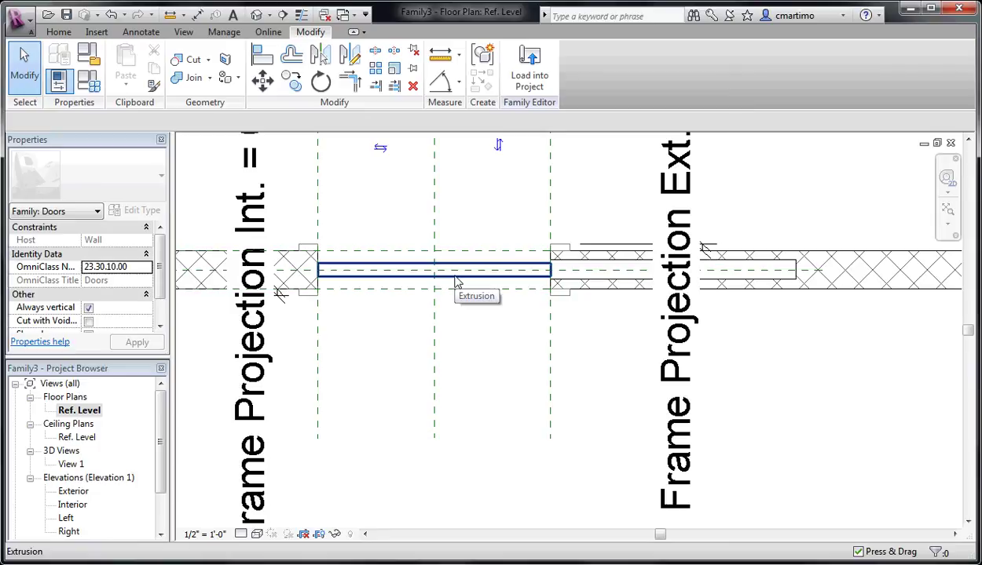
Uncheck Plan/RCP in the door panel's visibility settings so it shows only in elevations
left_click(457, 283)
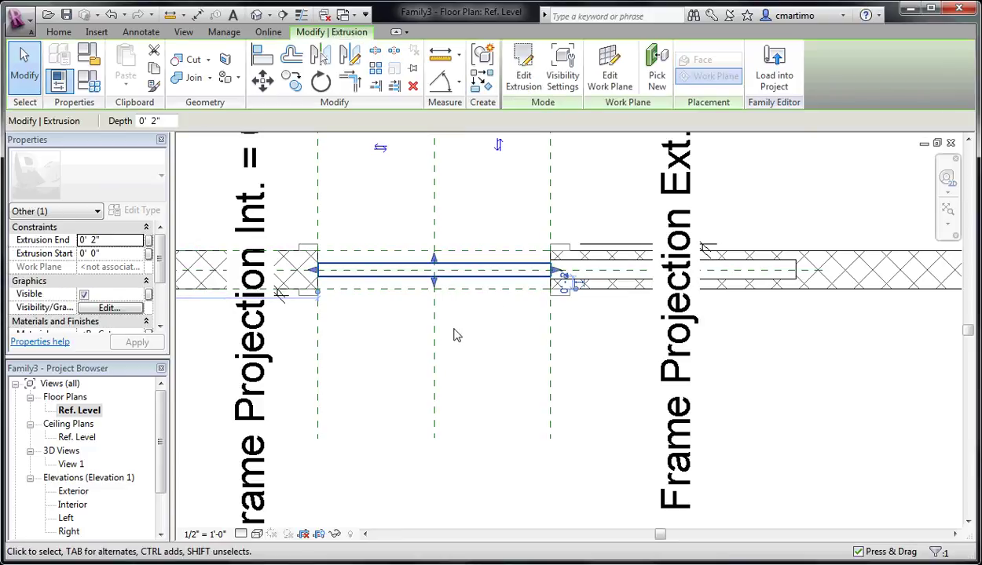
left_click(457, 334)
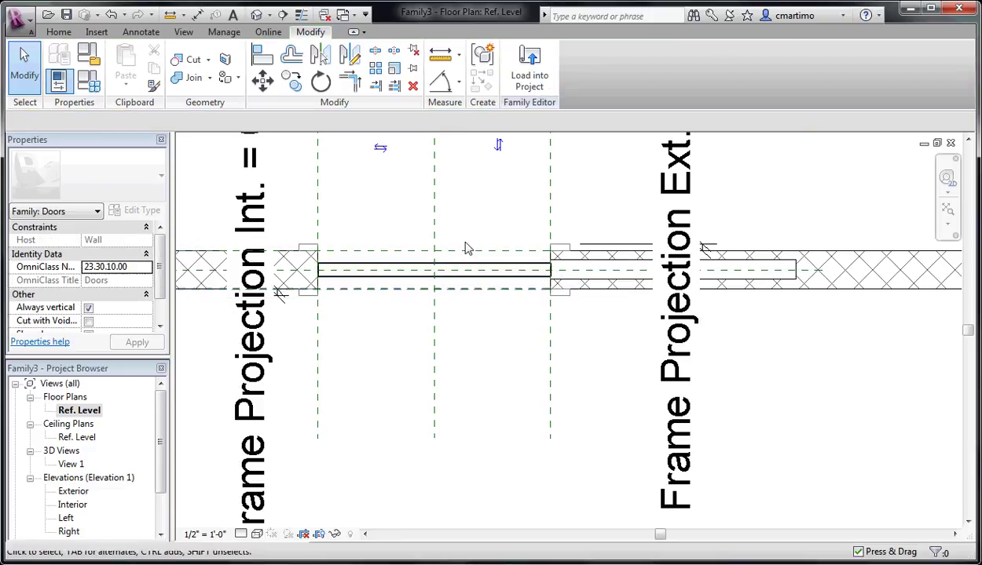
left_click(465, 283)
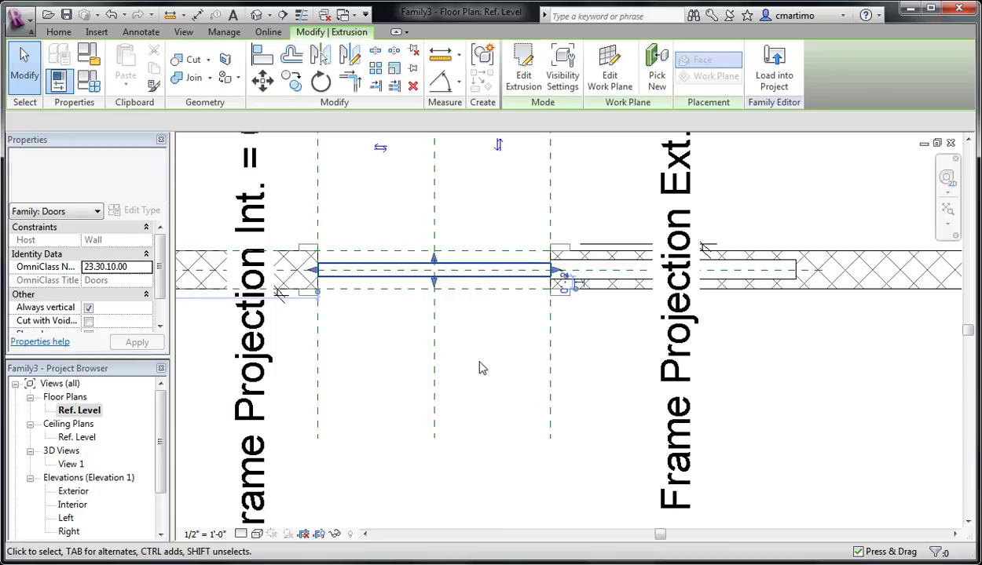
left_click(563, 80)
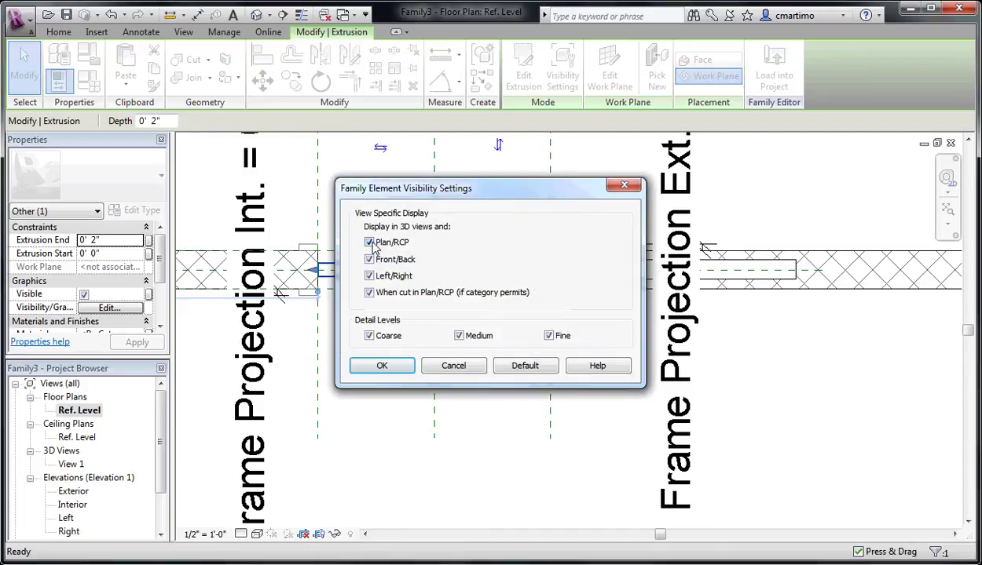
left_click(371, 243)
left_click(367, 371)
left_click(478, 414)
middle_click_drag(503, 360, 458, 375)
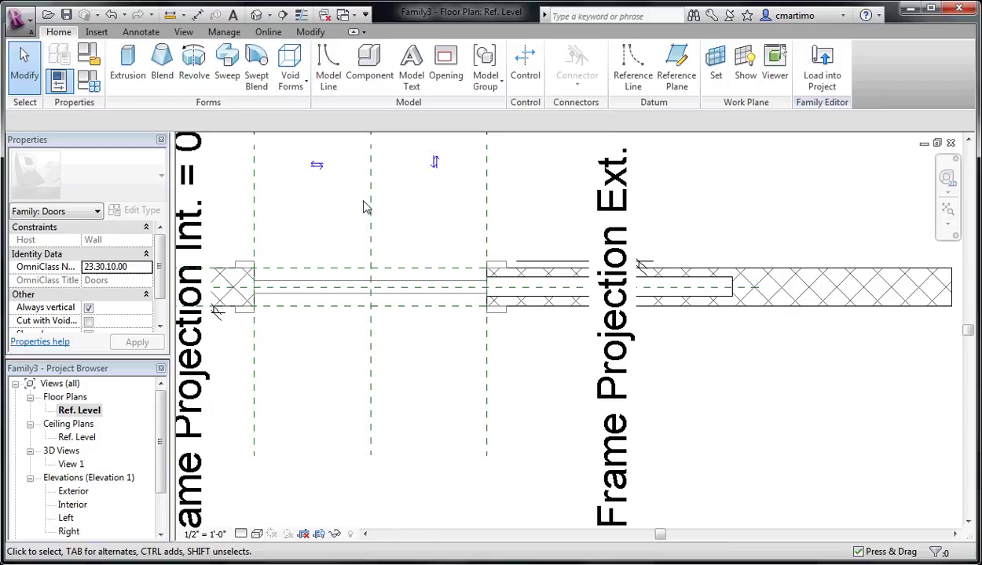
Draw a rectangle of model lines across the opening as the door symbol
left_click(328, 82)
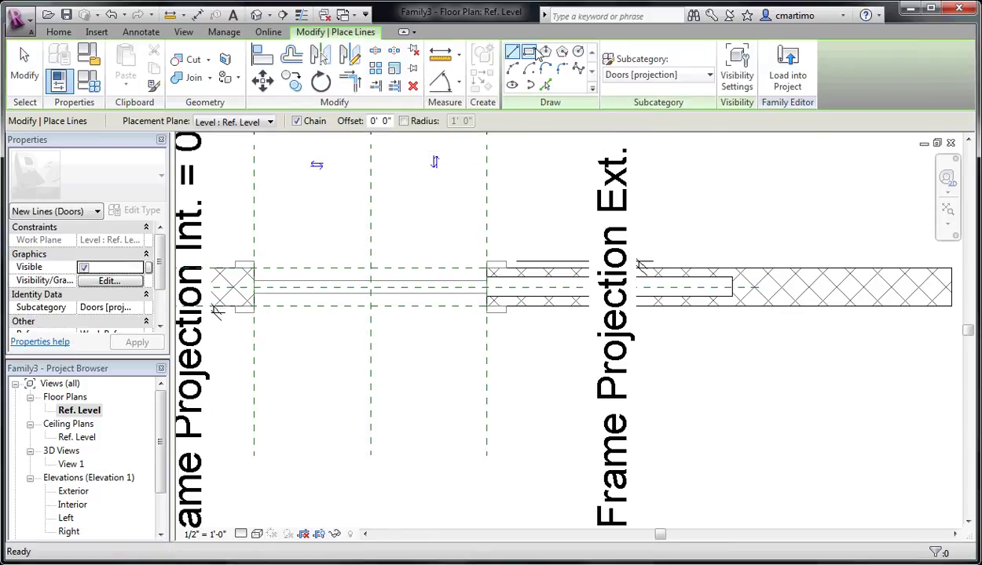
left_click(528, 51)
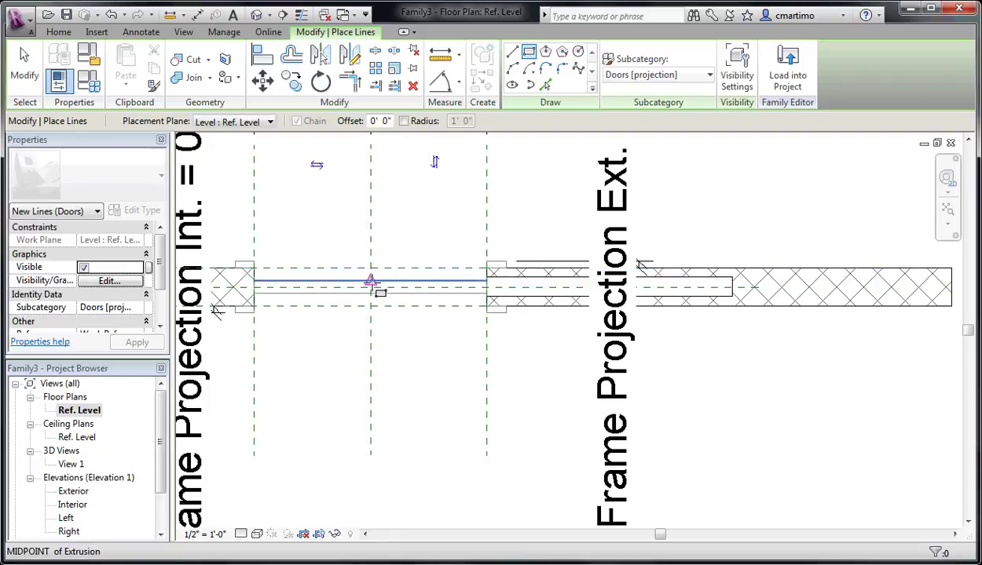
left_click(372, 283)
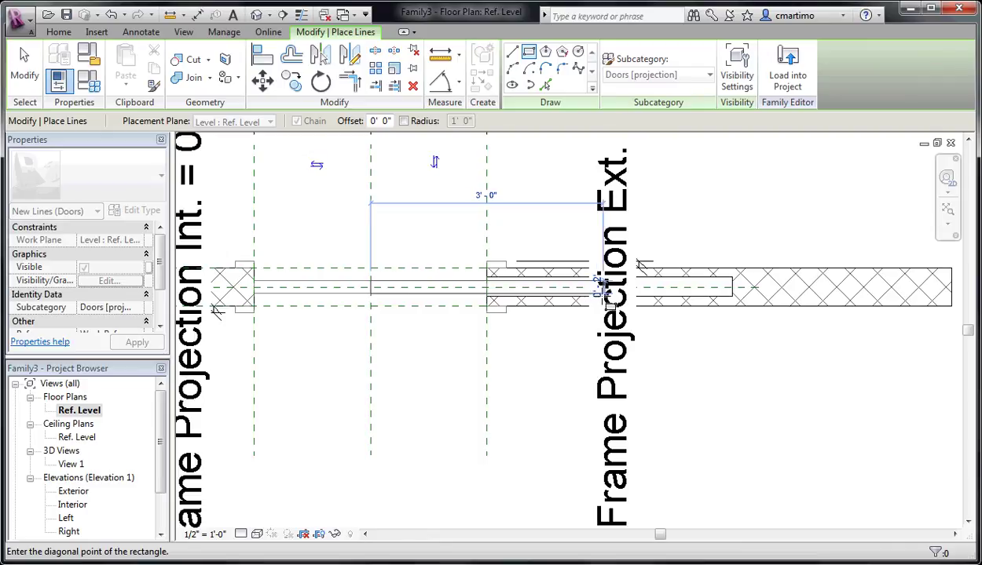
left_click(595, 292)
scroll(493, 312, "up", 2)
middle_click_drag(493, 312, 377, 313)
key("Escape")
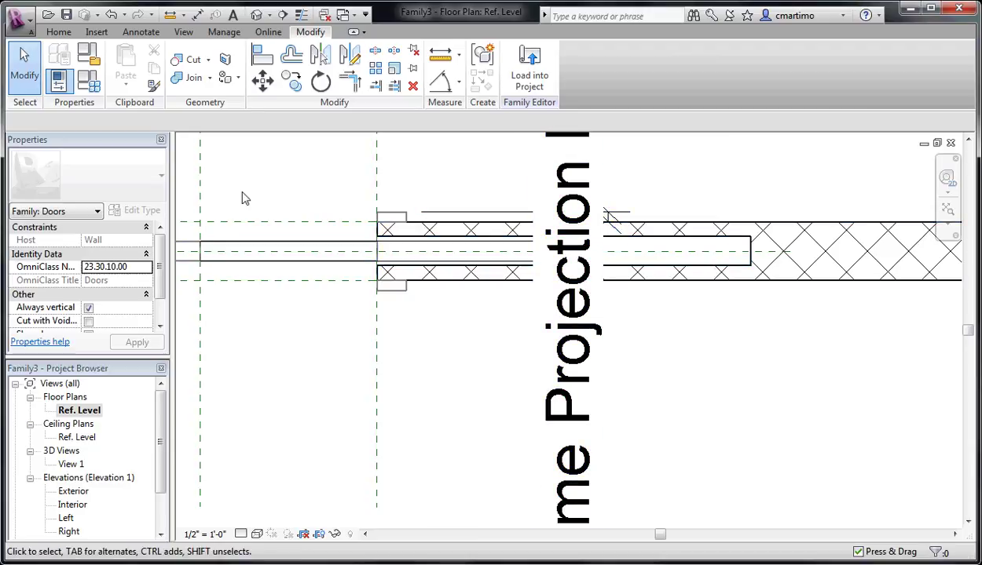
Set the four symbol lines to Doors [cut] and hide them in Front/Back and Left/Right views
left_click_drag(197, 237, 577, 284)
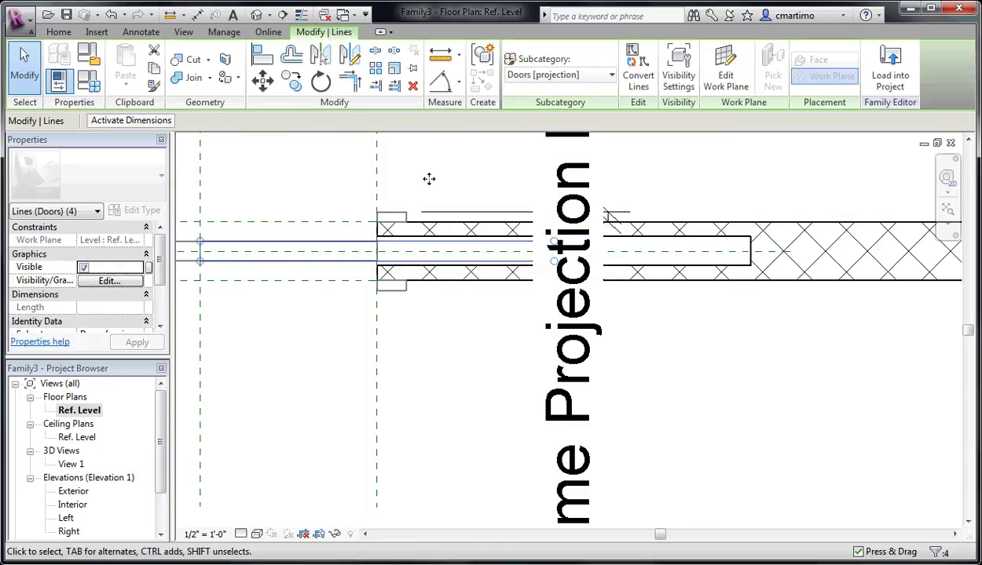
left_click(611, 75)
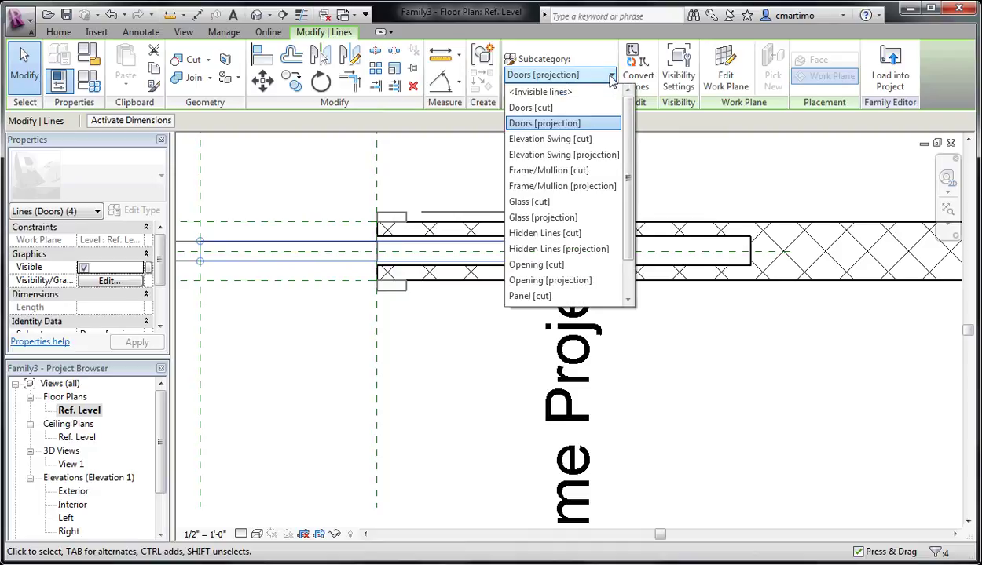
left_click(587, 109)
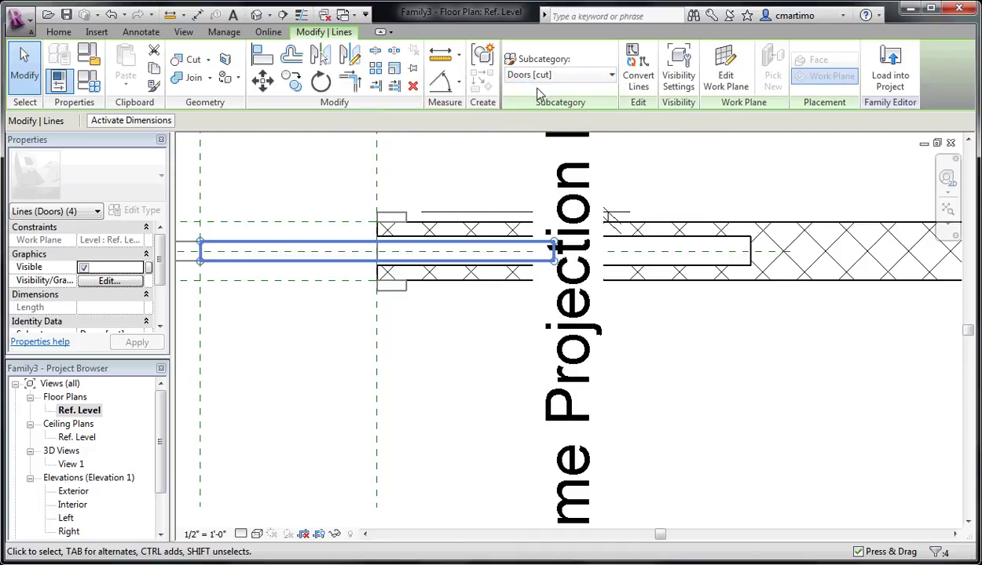
left_click(680, 81)
left_click(369, 260)
left_click(369, 276)
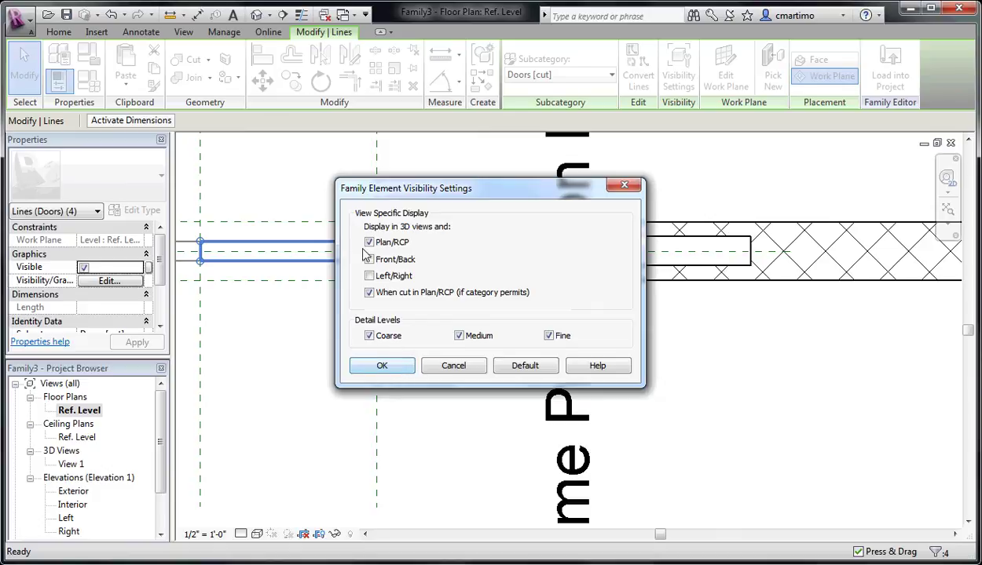
left_click(380, 366)
left_click(299, 416)
scroll(438, 366, "down", 3)
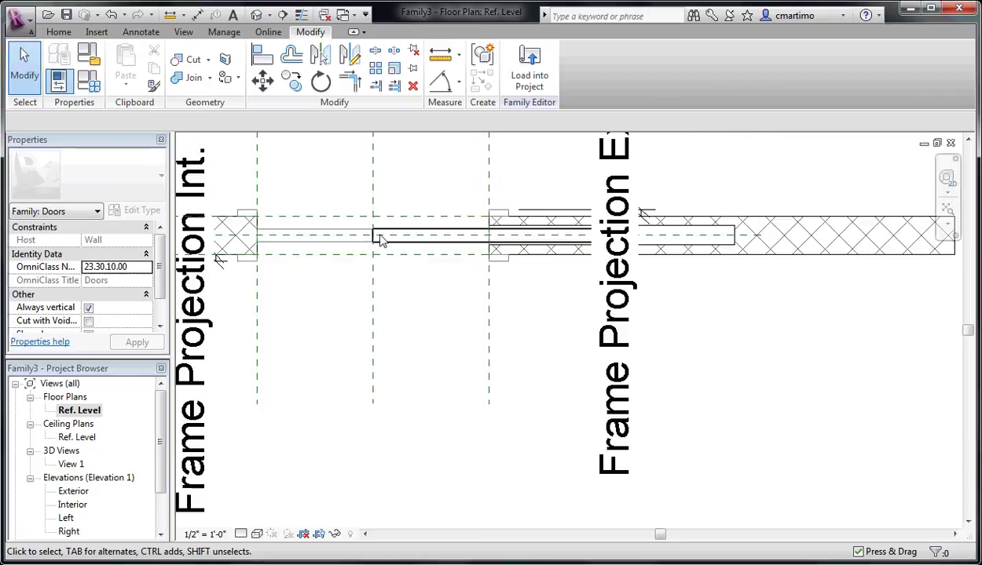
Save the family as 'pocket door flush' in the IMS\FAMILIES folder
middle_click_drag(421, 372, 468, 374)
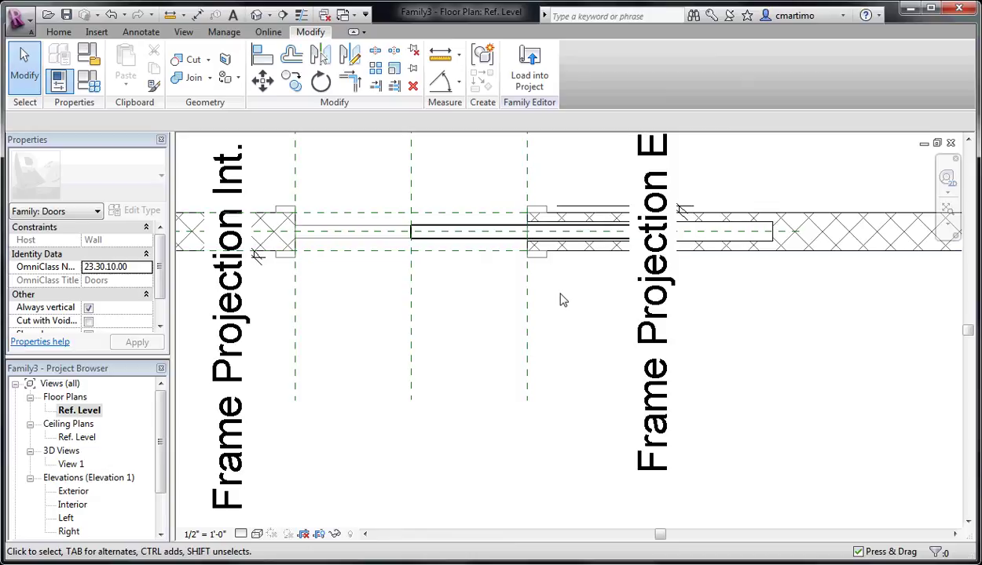
key("ctrl+s")
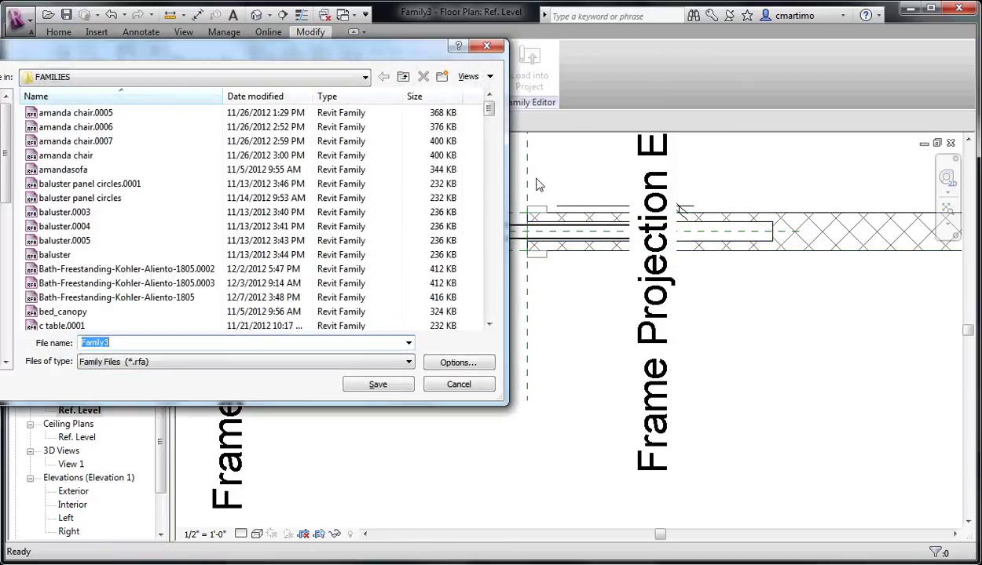
left_click_drag(84, 54, 200, 63)
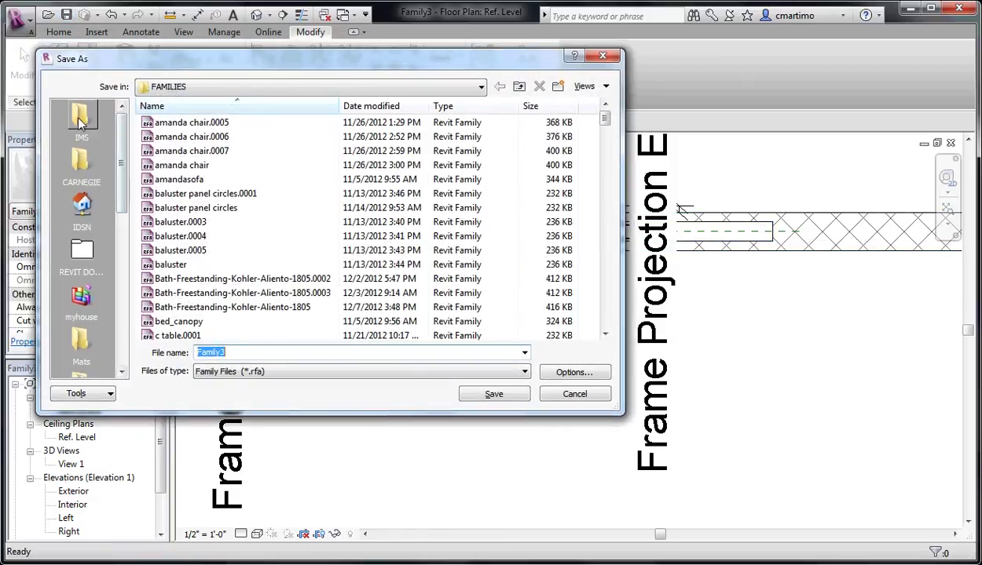
left_click(80, 118)
double_click(188, 137)
double_click(295, 352)
type("pocket door flush")
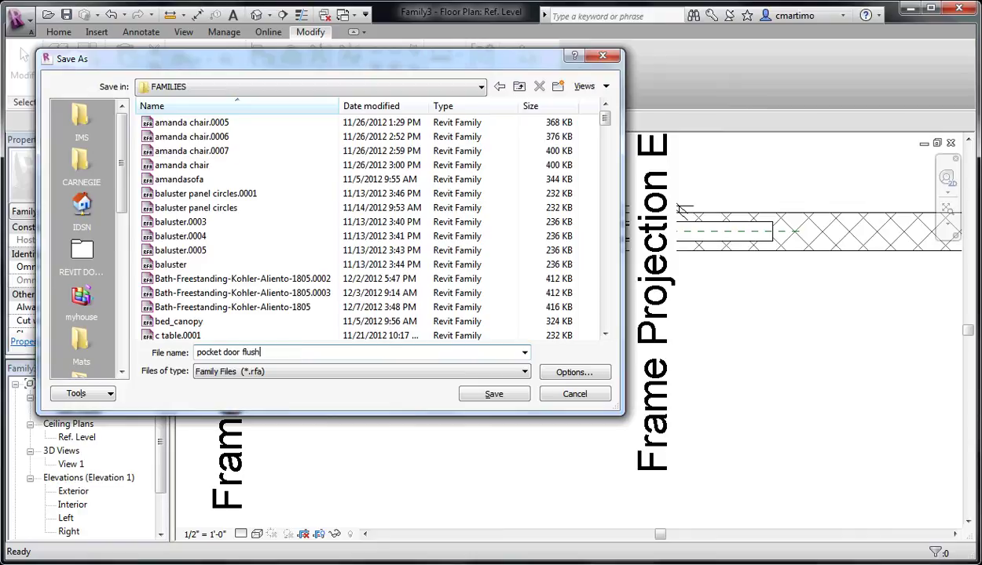
left_click(511, 397)
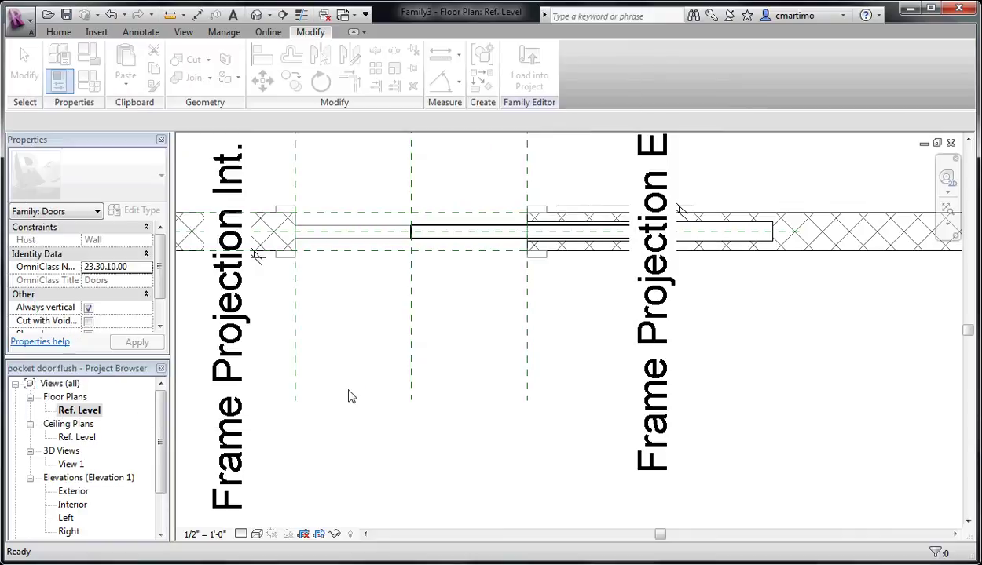